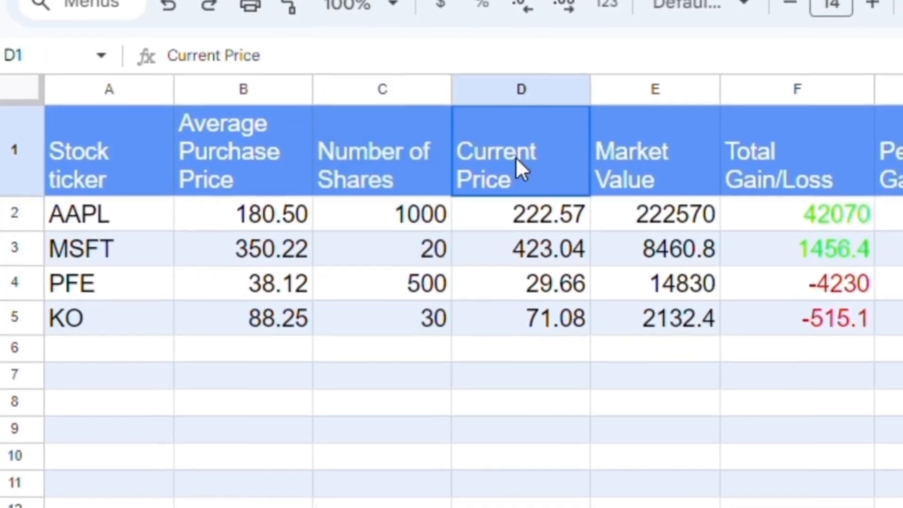
Review the Market Value, Total Gain/Loss and Percent Gain/Loss columns of the four-stock portfolio table
{"action": "left_click", "coordinate": [658, 174]}
{"action": "left_click_drag", "start_coordinate": [586, 156], "coordinate": [607, 310]}
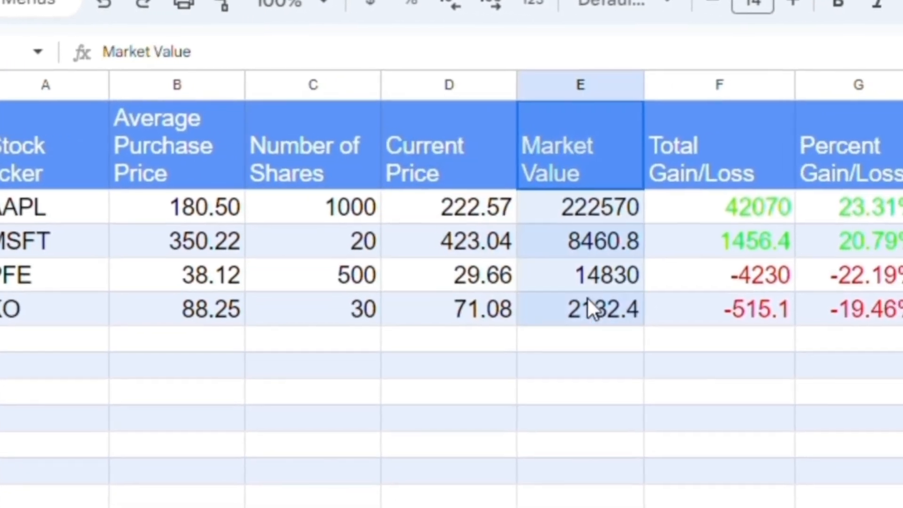
{"action": "left_click_drag", "start_coordinate": [753, 179], "coordinate": [757, 306]}
{"action": "left_click_drag", "start_coordinate": [811, 155], "coordinate": [808, 325]}
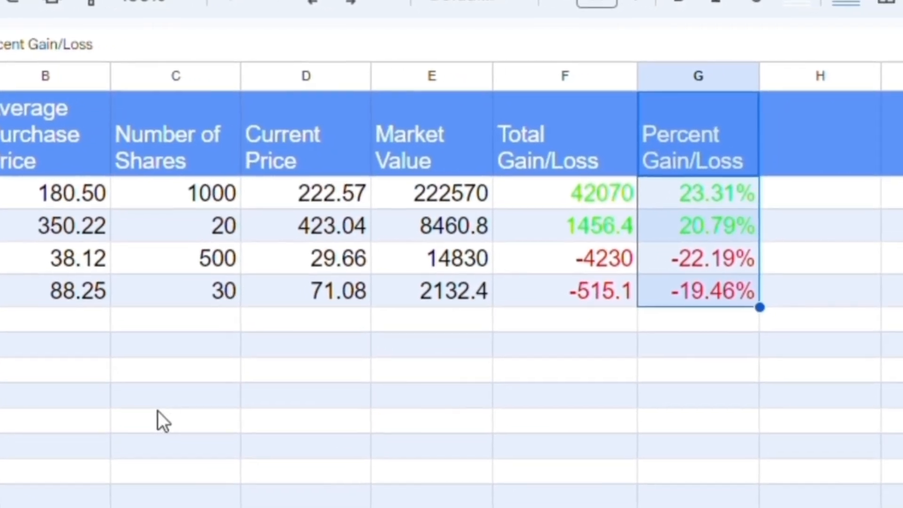
{"action": "left_click", "coordinate": [190, 424]}
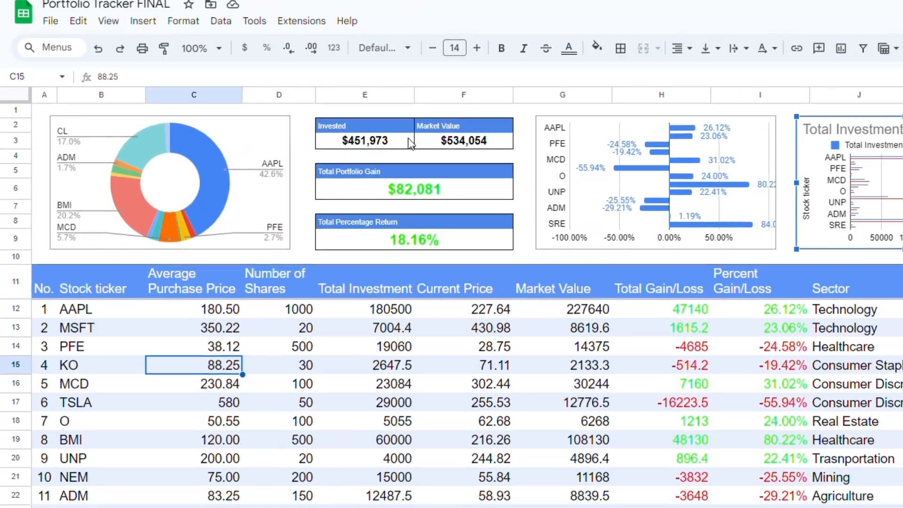
Examine the finished dashboard's summary boxes and its Total Investment, Market Value, Total Gain/Loss and Percent Gain/Loss columns
{"action": "left_click", "coordinate": [473, 158]}
{"action": "left_click_drag", "start_coordinate": [379, 144], "coordinate": [441, 237]}
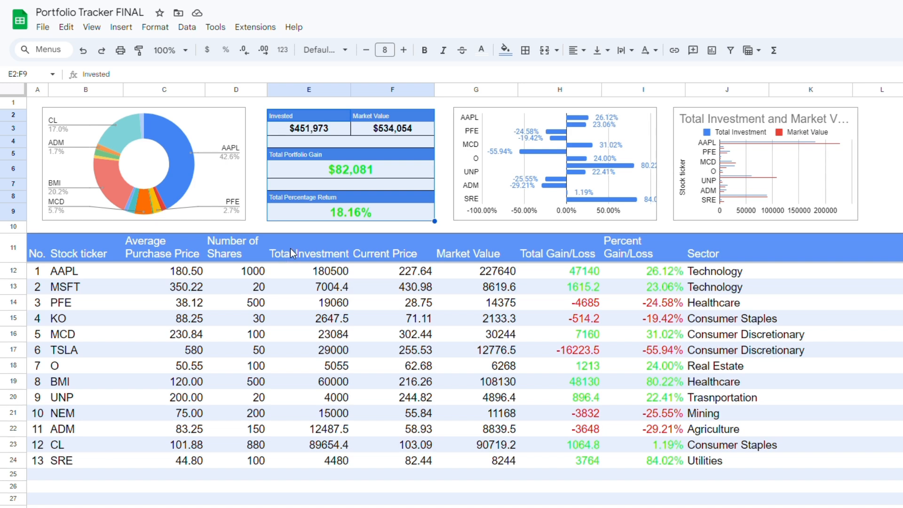
{"action": "left_click_drag", "start_coordinate": [290, 248], "coordinate": [314, 461]}
{"action": "left_click_drag", "start_coordinate": [454, 242], "coordinate": [499, 463]}
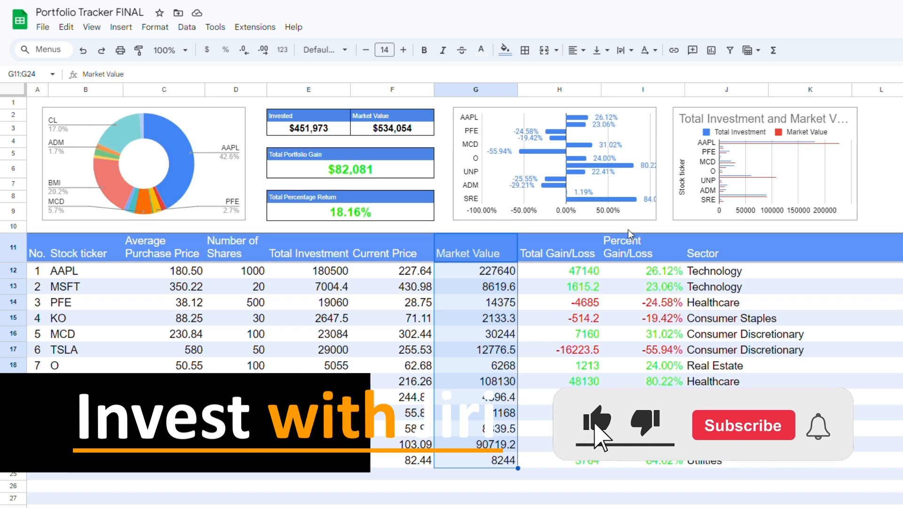
{"action": "left_click_drag", "start_coordinate": [567, 242], "coordinate": [581, 463]}
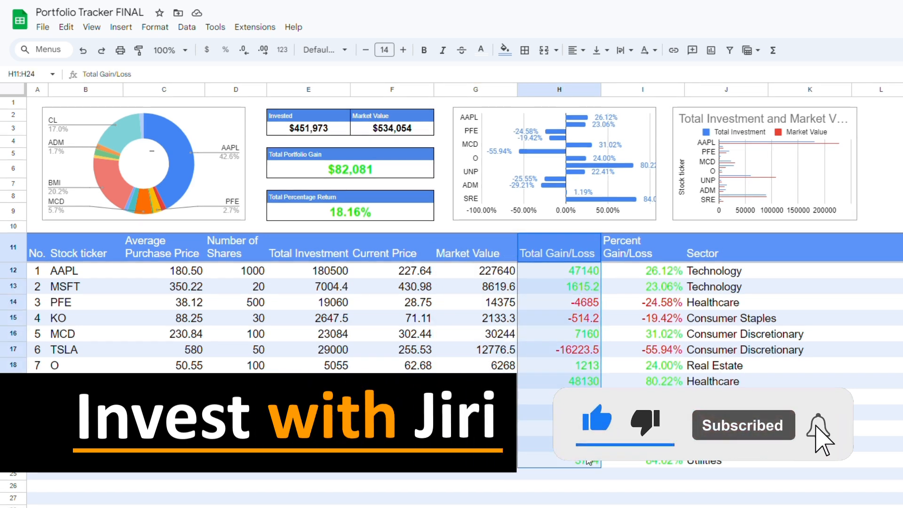
{"action": "left_click_drag", "start_coordinate": [656, 252], "coordinate": [644, 463]}
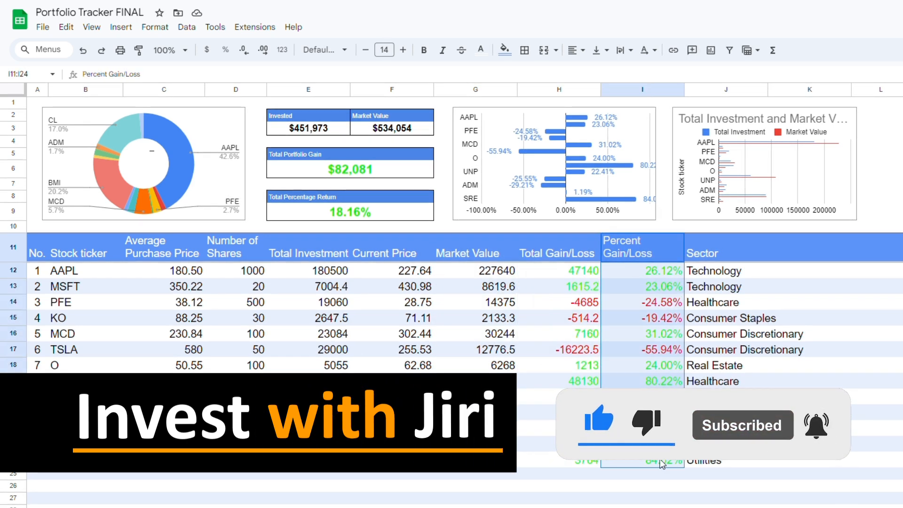
{"action": "left_click", "coordinate": [430, 484]}
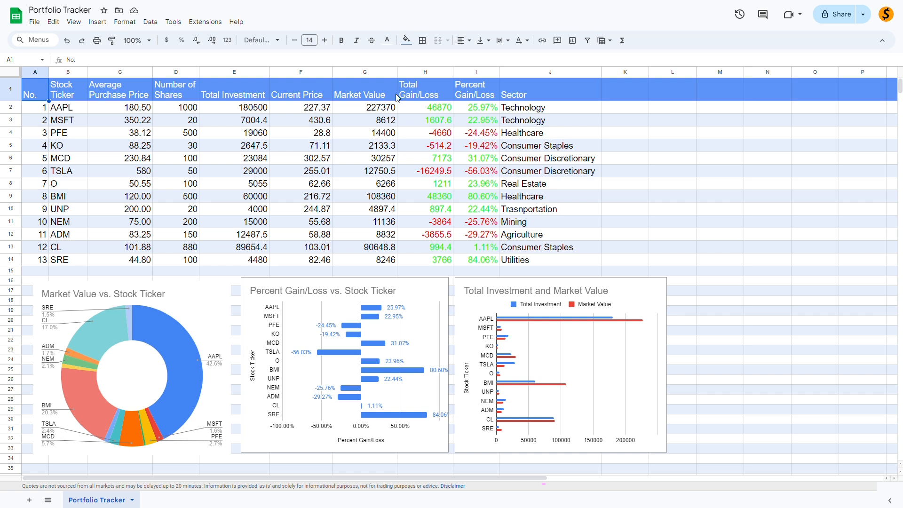
Examine the Total Investment, Market Value, Total Gain/Loss and Percent Gain/Loss columns in the Portfolio Tracker sheet
{"action": "left_click_drag", "start_coordinate": [262, 95], "coordinate": [248, 263]}
{"action": "left_click_drag", "start_coordinate": [360, 89], "coordinate": [372, 257]}
{"action": "left_click_drag", "start_coordinate": [412, 97], "coordinate": [433, 260]}
{"action": "left_click_drag", "start_coordinate": [486, 92], "coordinate": [480, 268]}
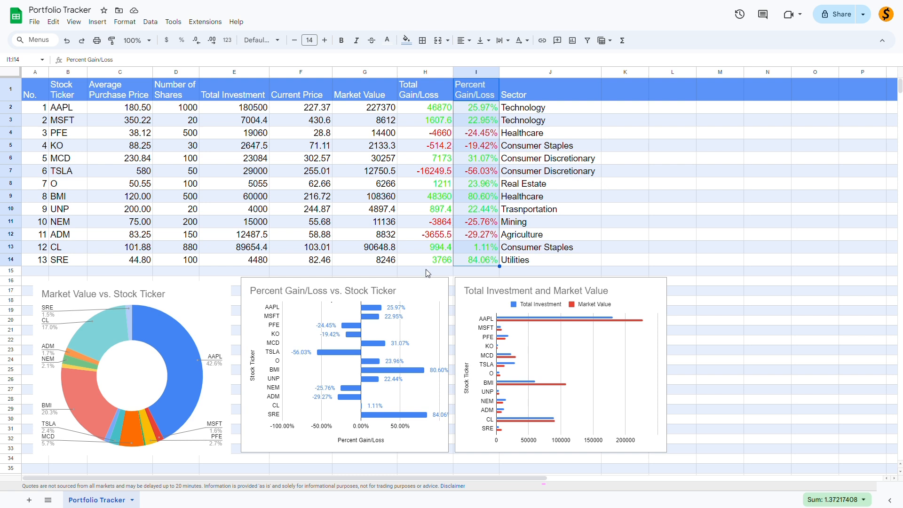
{"action": "left_click", "coordinate": [425, 270]}
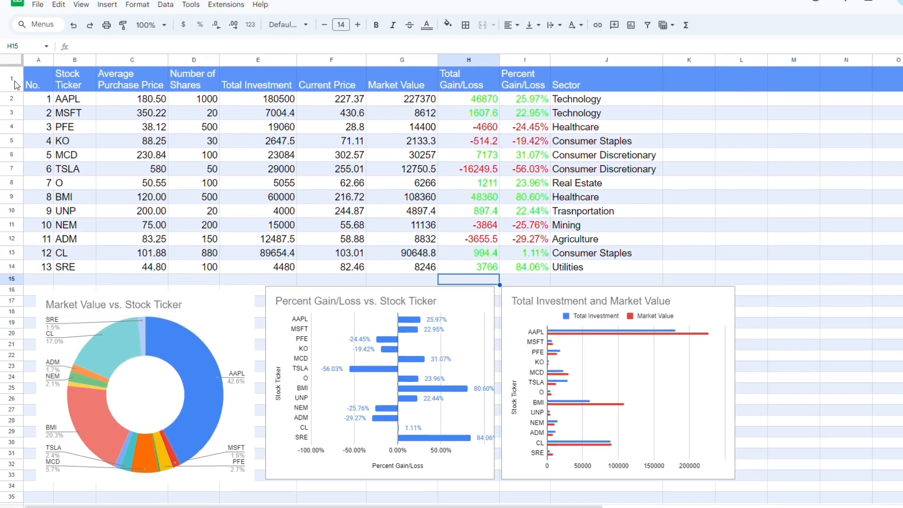
Insert 10 rows above the portfolio table's header row
{"action": "left_click_drag", "start_coordinate": [10, 89], "coordinate": [21, 215]}
{"action": "right_click", "coordinate": [21, 216]}
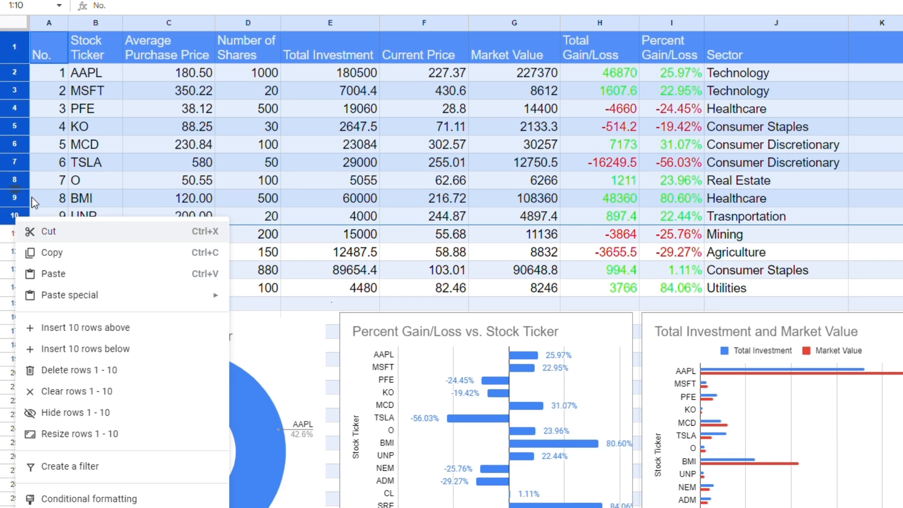
{"action": "left_click", "coordinate": [89, 329]}
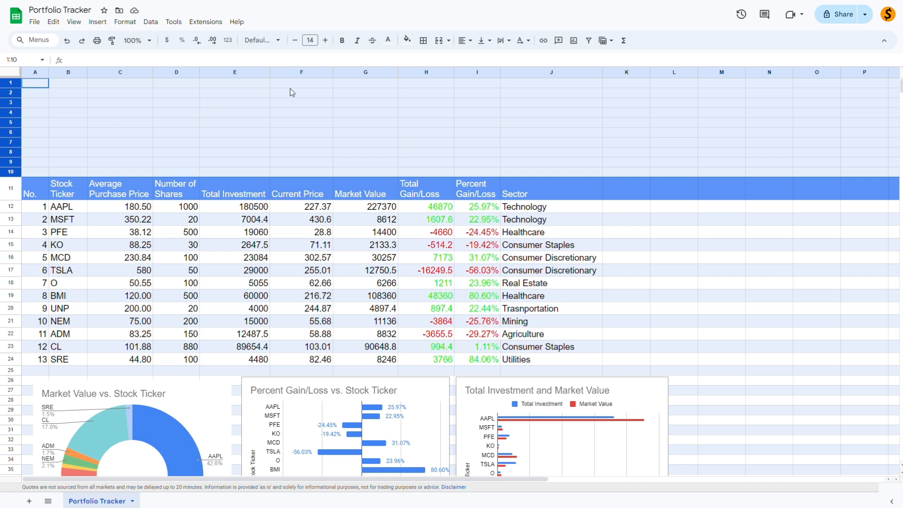
Reset the text color of the empty rows 1 to 10 and set their font size to 12
{"action": "left_click", "coordinate": [388, 41]}
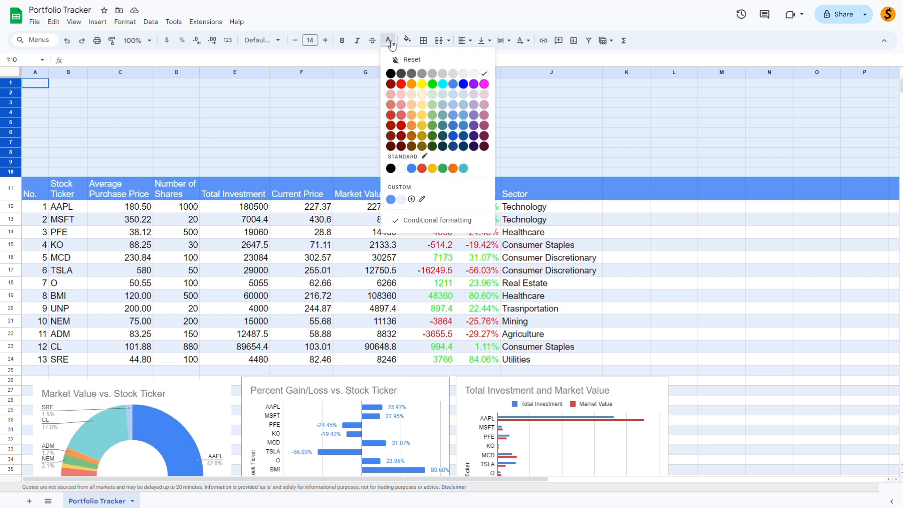
{"action": "left_click", "coordinate": [405, 60]}
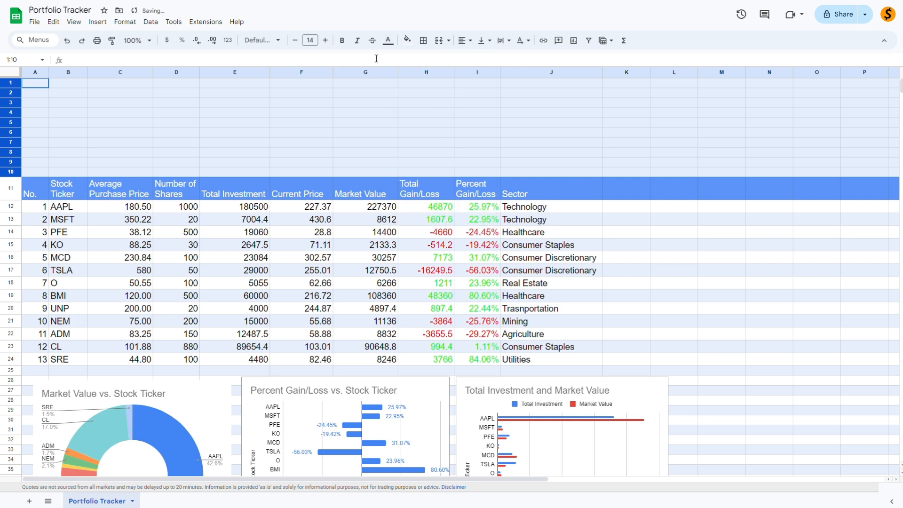
{"action": "left_click", "coordinate": [314, 41]}
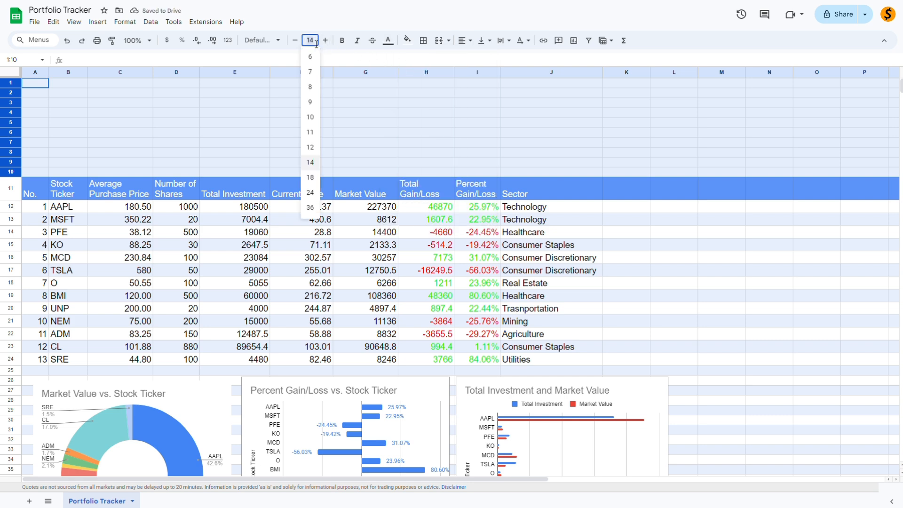
{"action": "left_click", "coordinate": [316, 44]}
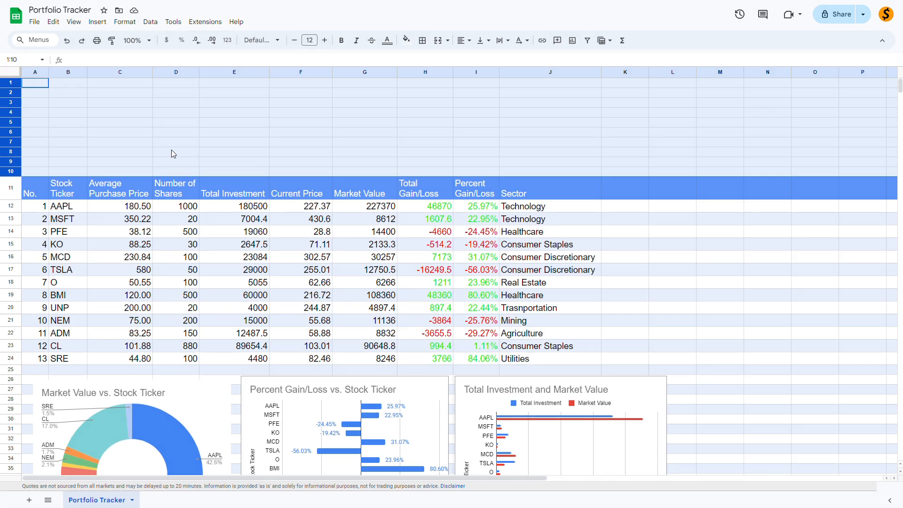
Label cell E2 "Total Investment" and enter the formula =sum(E12:E200) in the cell below it
{"action": "left_click", "coordinate": [224, 94]}
{"action": "type", "text": "Tot"}
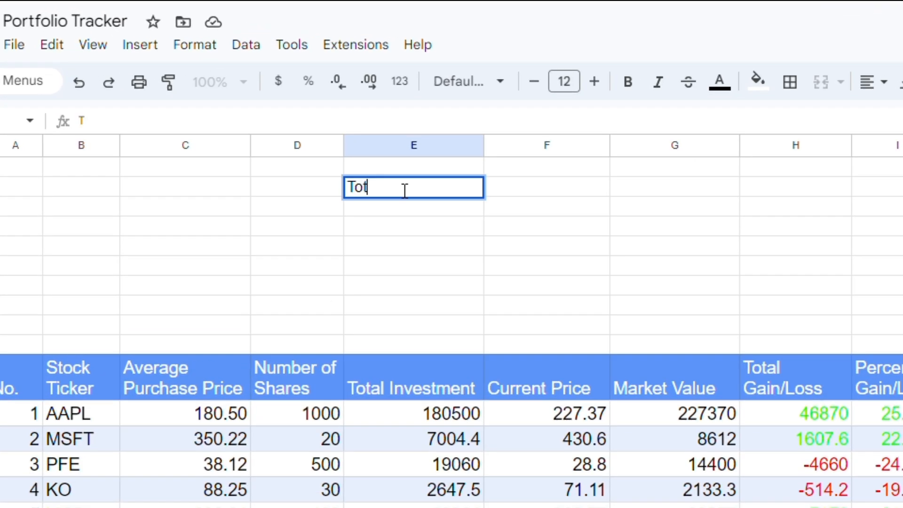
{"action": "type", "text": "al Investment"}
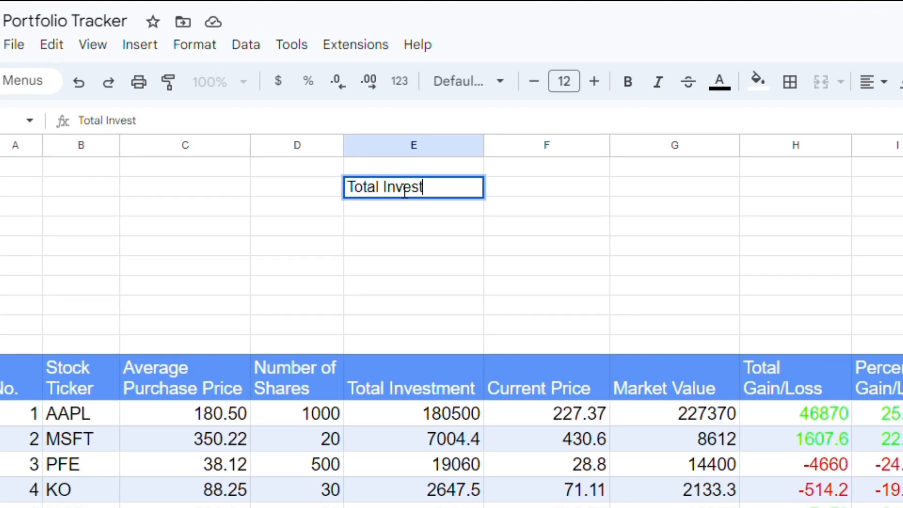
{"action": "key", "text": "Return"}
{"action": "type", "text": "=su"}
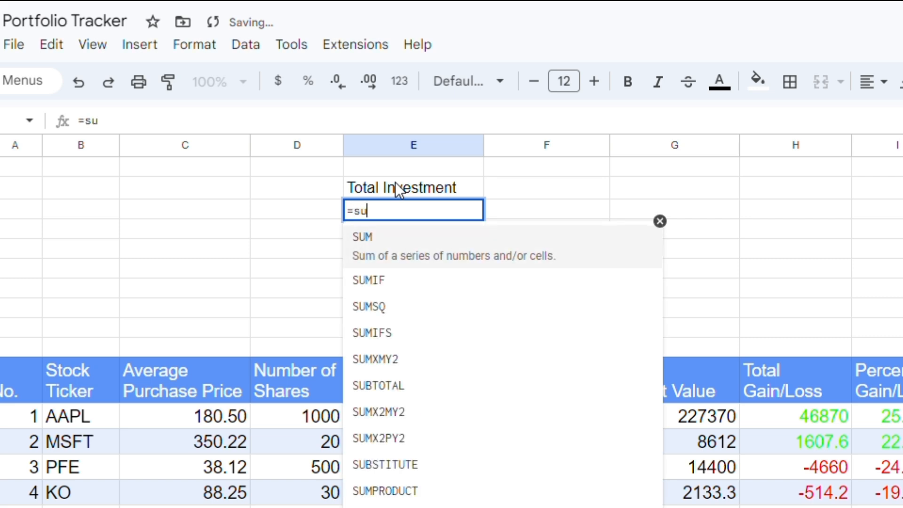
{"action": "type", "text": "m(E12:"}
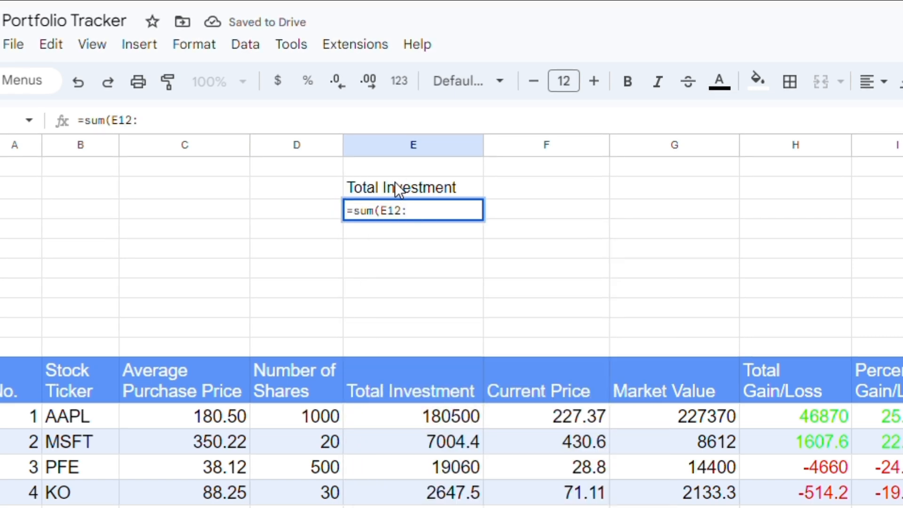
{"action": "type", "text": "E200)"}
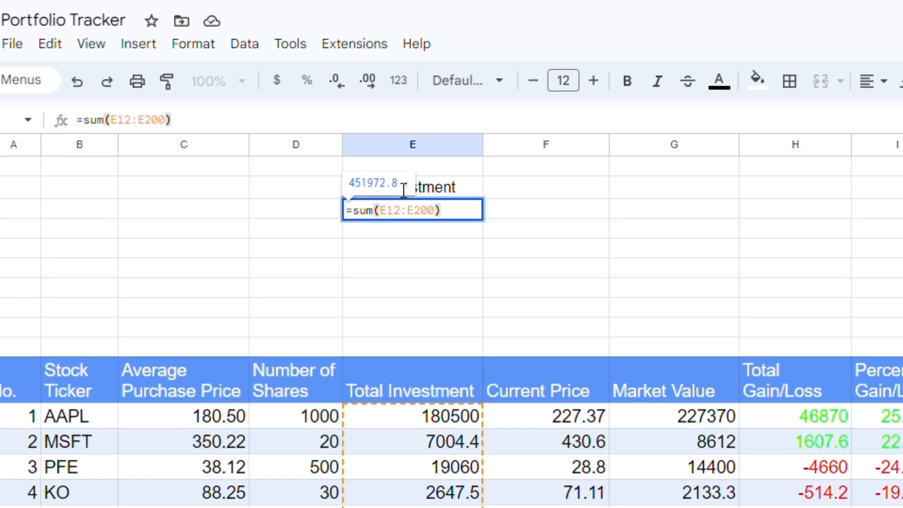
{"action": "key", "text": "Return"}
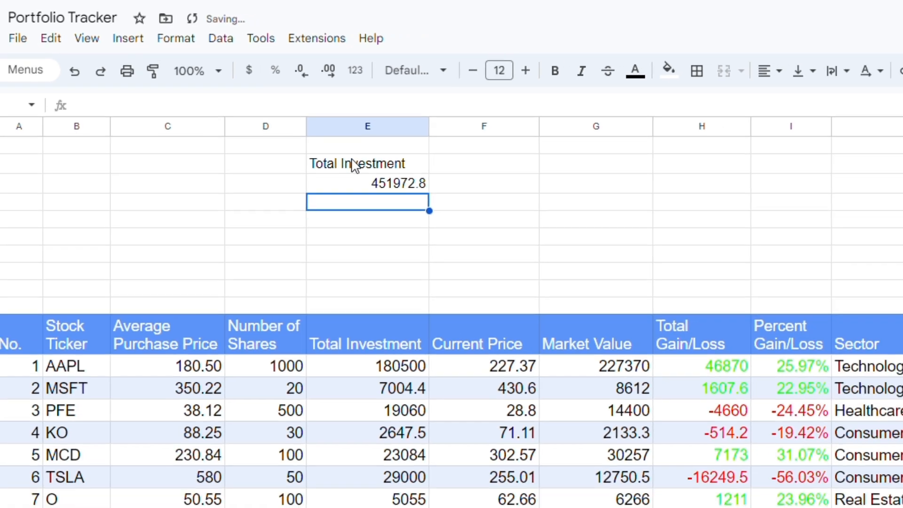
Enter the label "Total Market Value" in cell F2, beside the Total Investment label
{"action": "key", "text": "Right"}
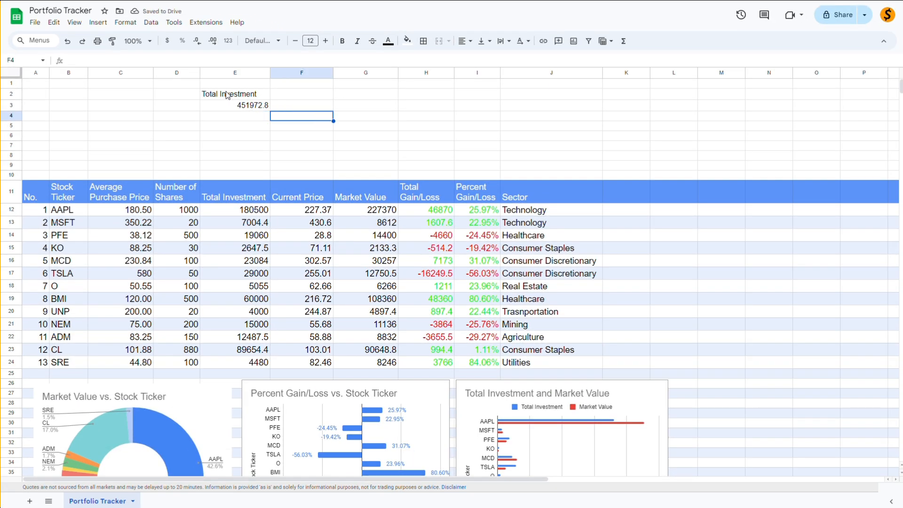
{"action": "key", "text": "Up"}
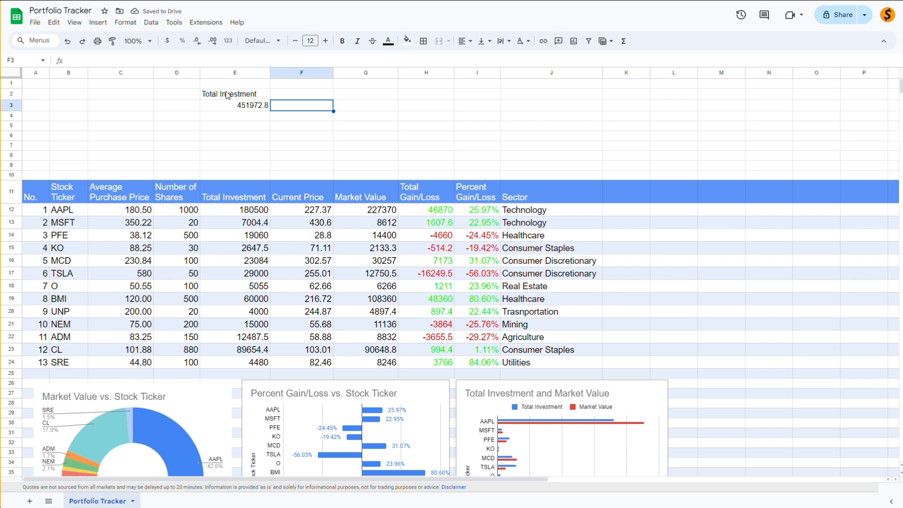
{"action": "key", "text": "Up"}
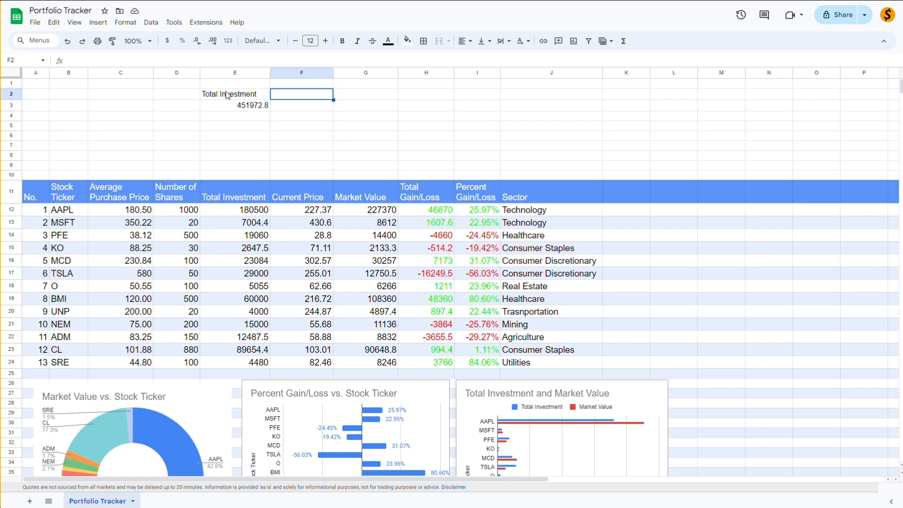
{"action": "type", "text": "T"}
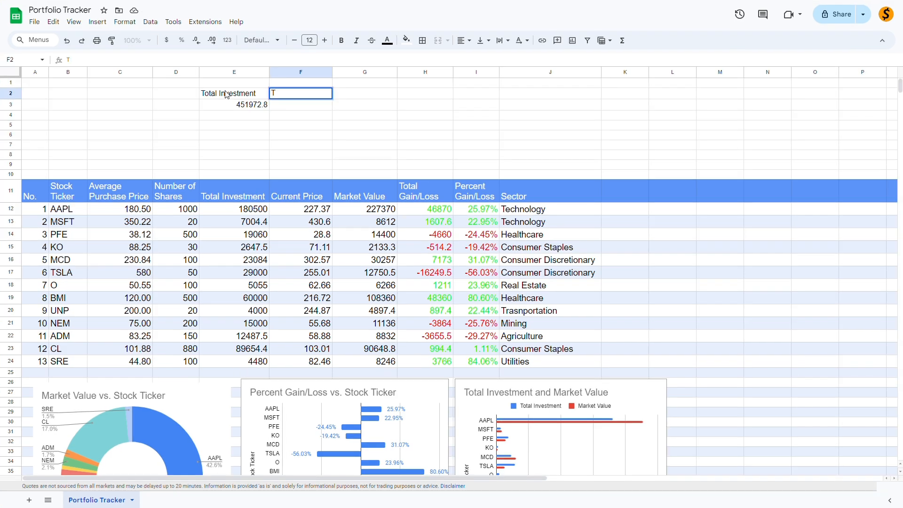
{"action": "type", "text": "otal Market"}
{"action": "type", "text": " Vali"}
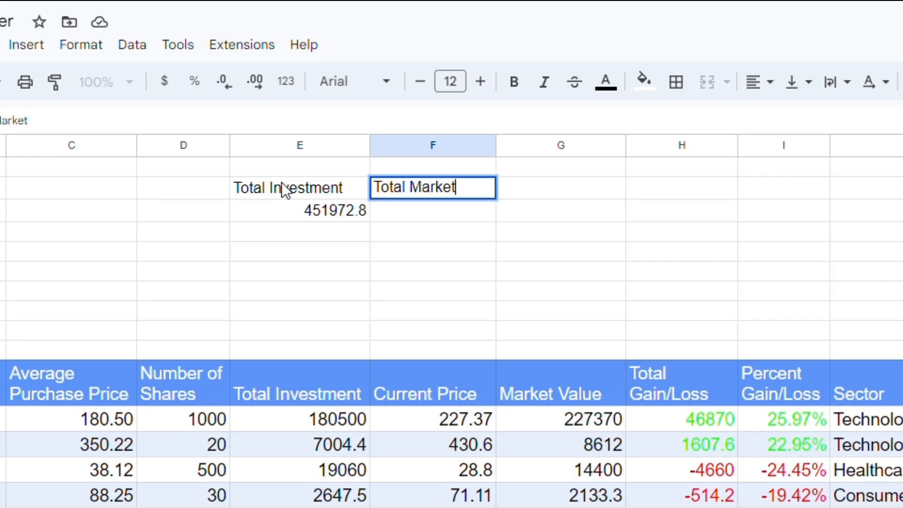
{"action": "type", "text": "u"}
{"action": "key", "text": "BackSpace"}
{"action": "key", "text": "BackSpace"}
{"action": "type", "text": "ue"}
{"action": "key", "text": "Return"}
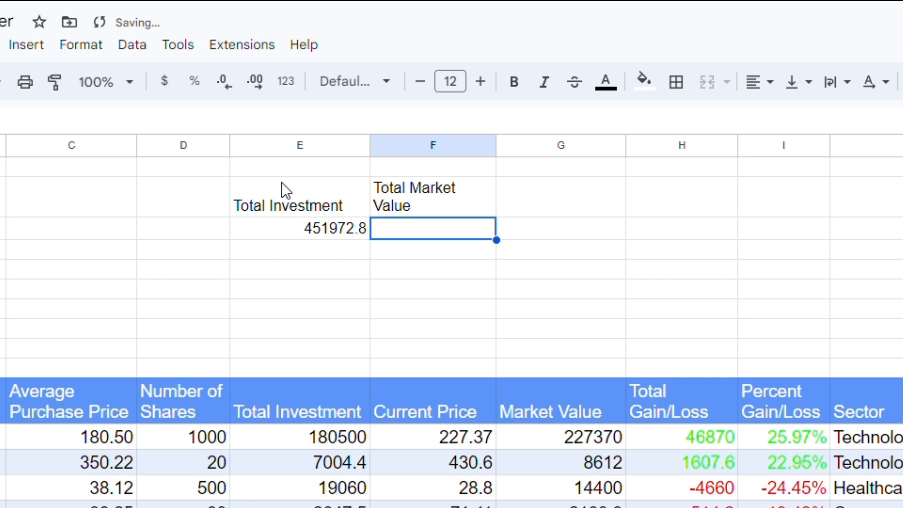
Total the Market Value column in cell F3 with the formula =sum(G12:G200)
{"action": "type", "text": "=sum("}
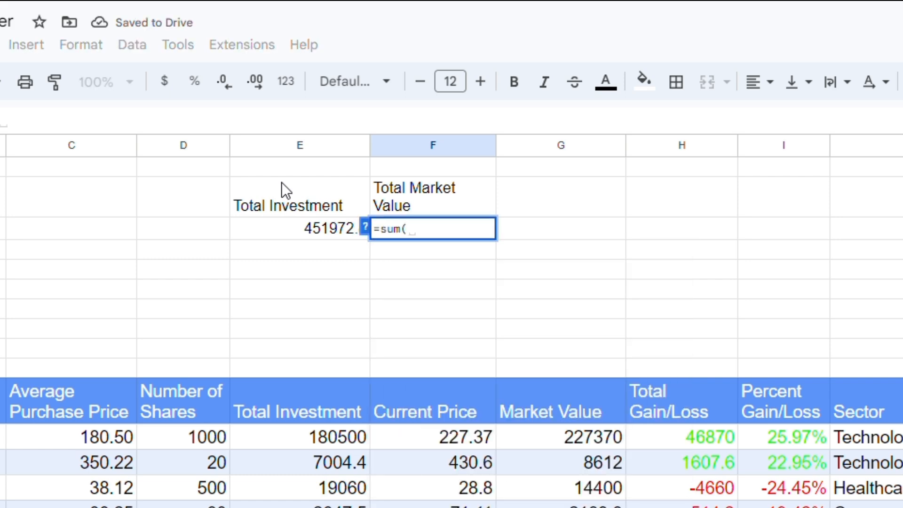
{"action": "type", "text": "G12:G200"}
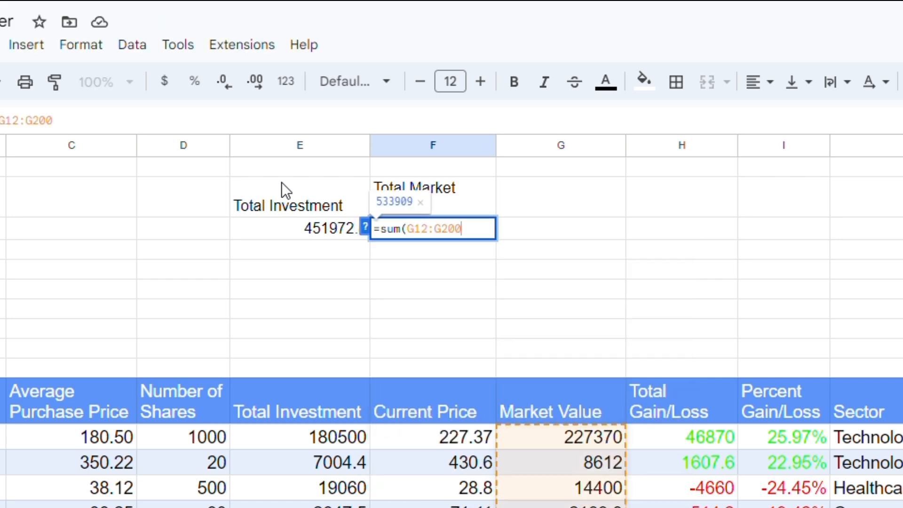
{"action": "key", "text": "Return"}
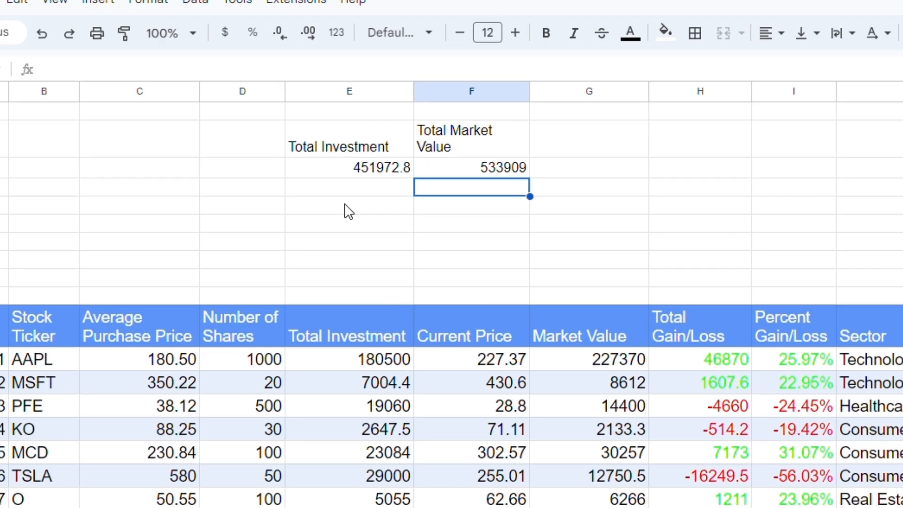
Enter the label "Total Portfolio Gain" in cell E5
{"action": "left_click", "coordinate": [234, 126]}
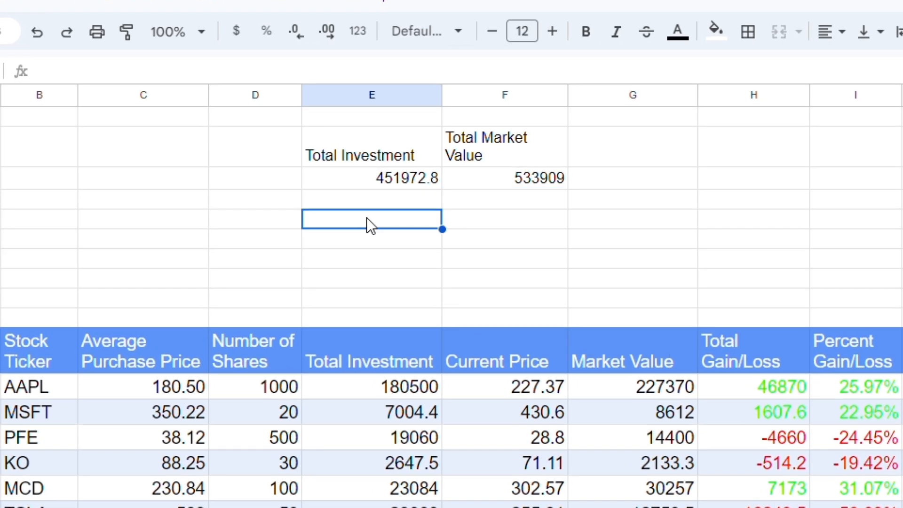
{"action": "type", "text": "Total Por"}
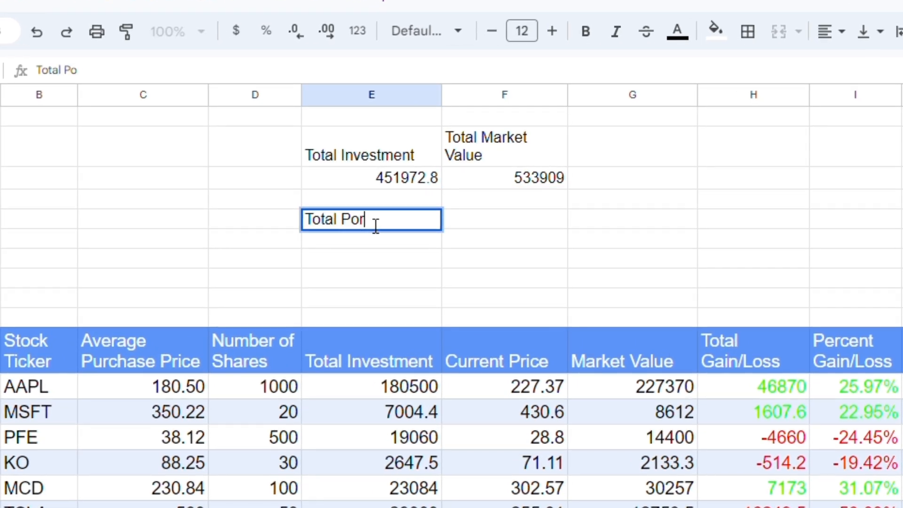
{"action": "type", "text": "tfolio Gain"}
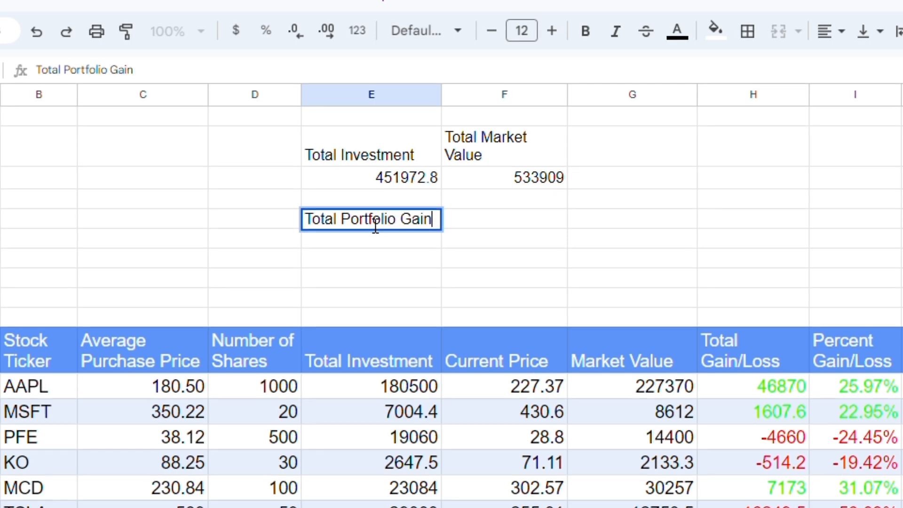
{"action": "key", "text": "Return"}
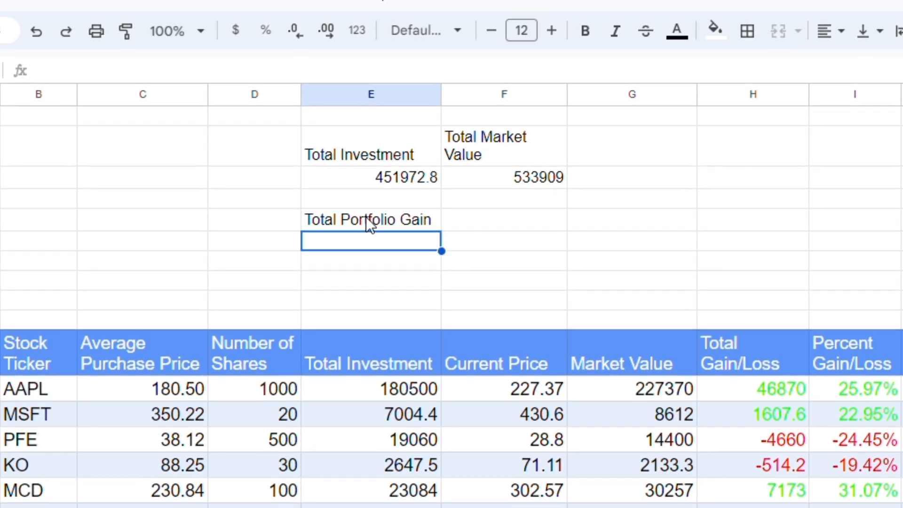
Total the Total Gain/Loss column in the cell below the Total Portfolio Gain label with the formula =sum(H12:H200)
{"action": "type", "text": "=sum(H12"}
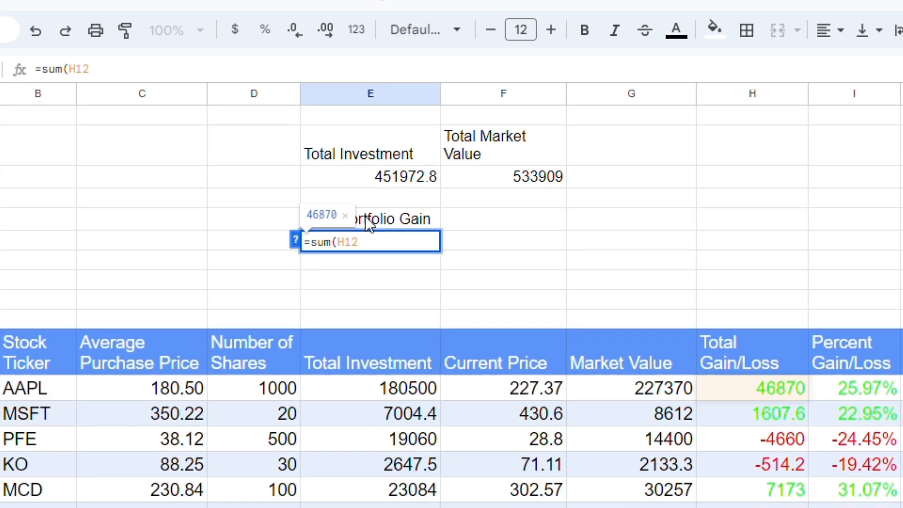
{"action": "type", "text": ":H200"}
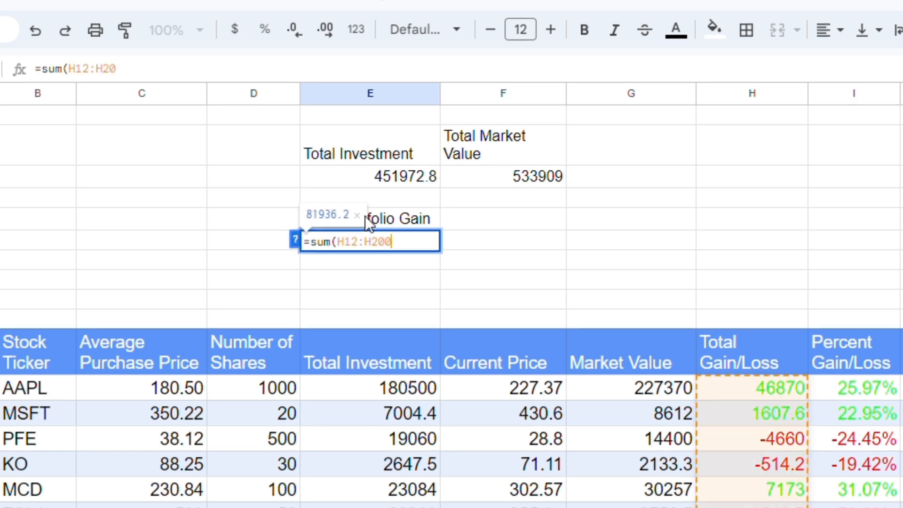
{"action": "type", "text": ")"}
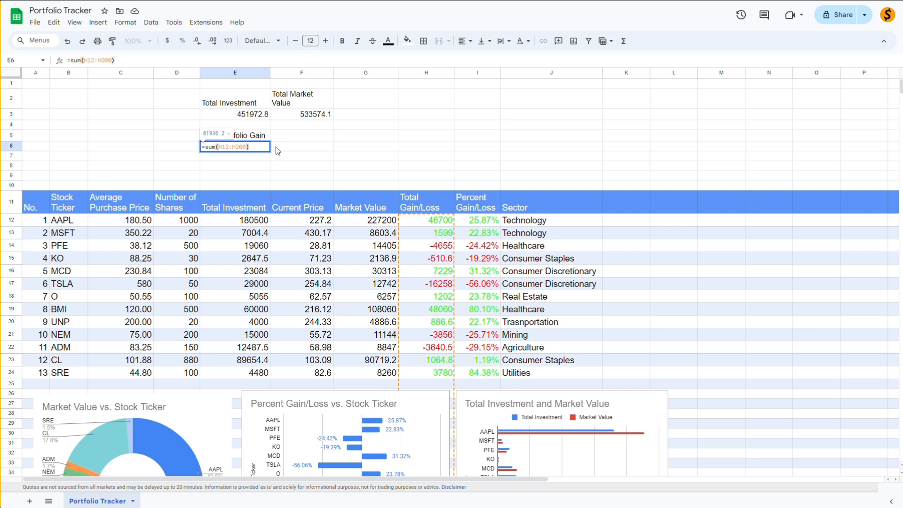
{"action": "key", "text": "Return"}
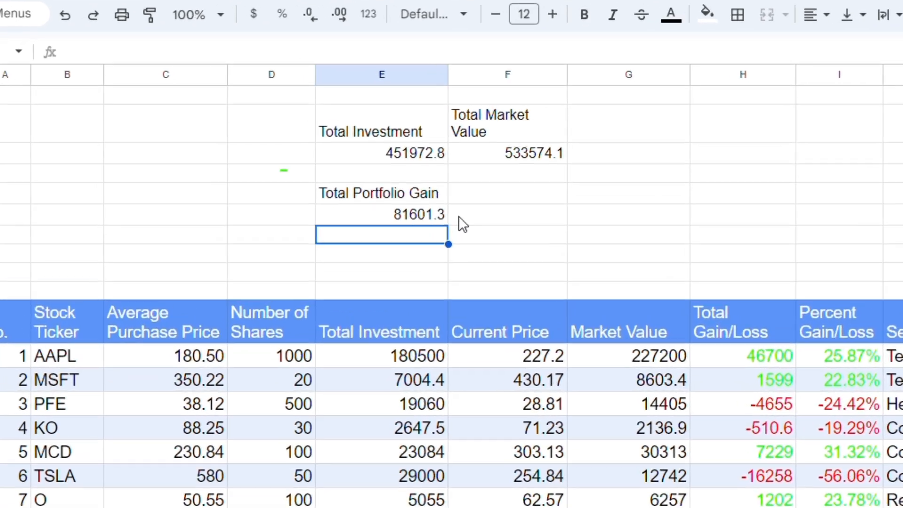
Enter the label "Total Percentage Return" in cell E8
{"action": "type", "text": "Total Percentage Return"}
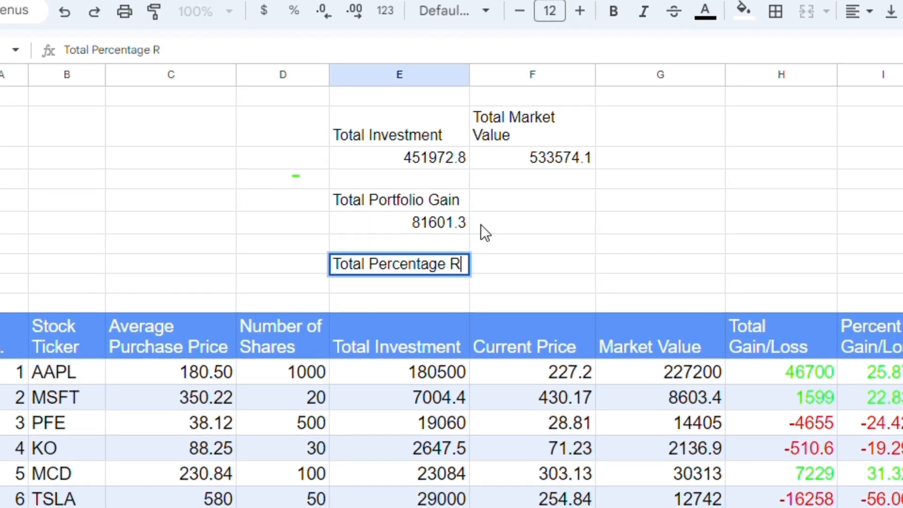
{"action": "key", "text": "Return"}
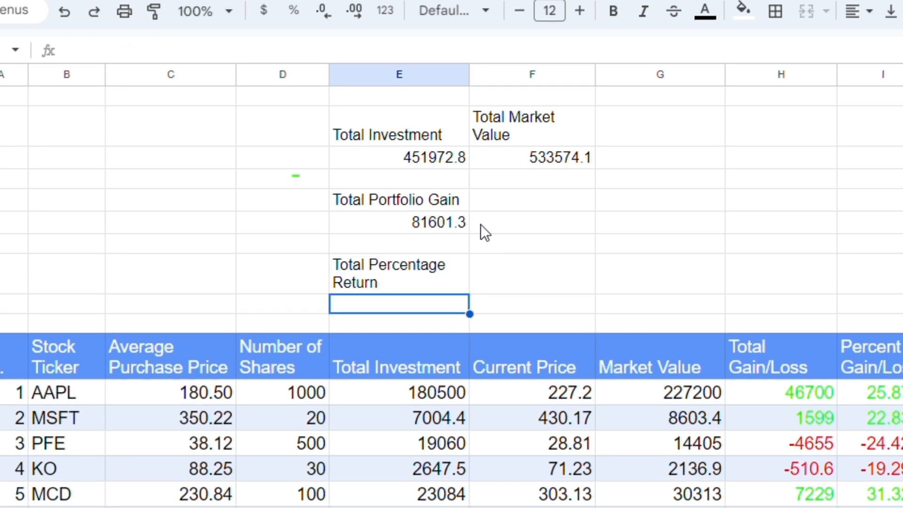
{"action": "left_click", "coordinate": [408, 286]}
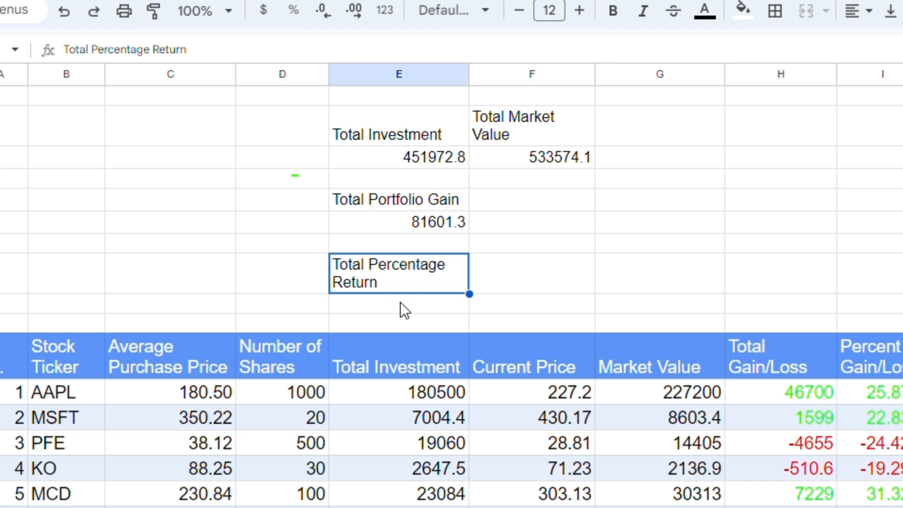
Calculate the return in cell E9 with the formula =(F3-E3)/E3 and format it as a percentage
{"action": "left_click", "coordinate": [399, 303]}
{"action": "type", "text": "=(F3-E3)/E3"}
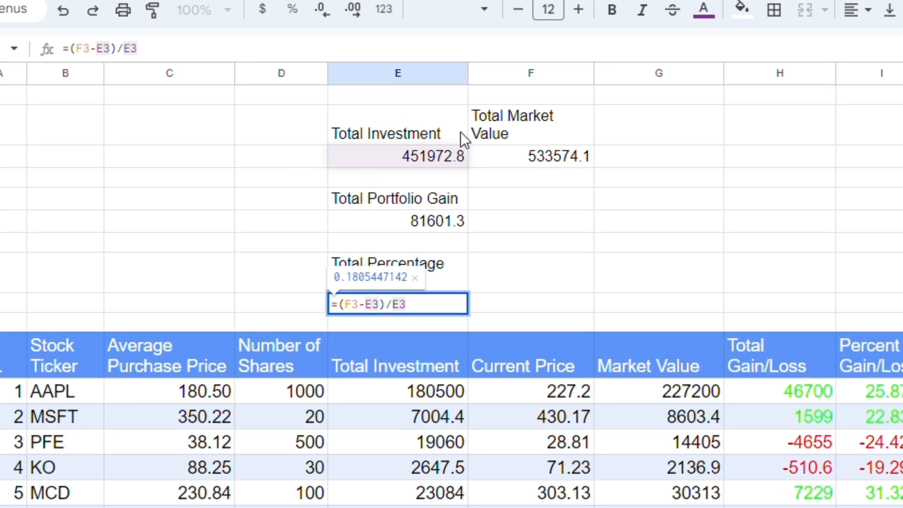
{"action": "key", "text": "Return"}
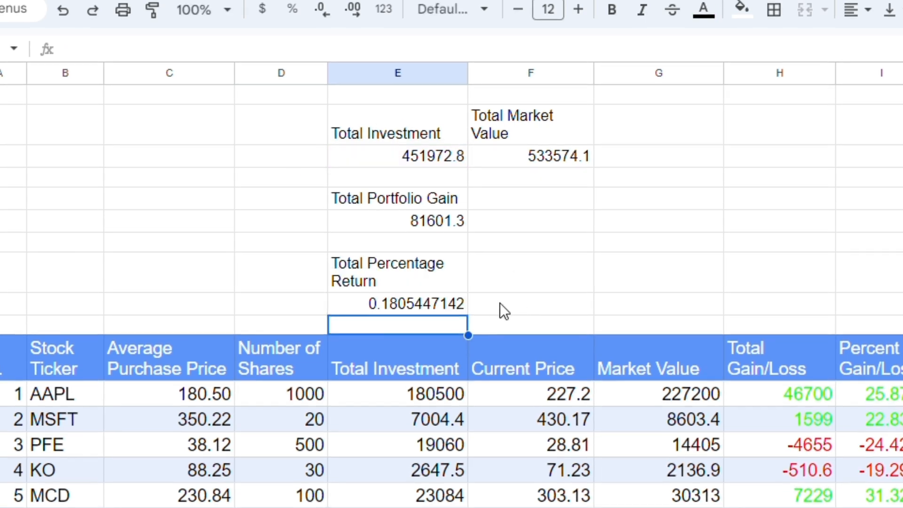
{"action": "left_click", "coordinate": [444, 305]}
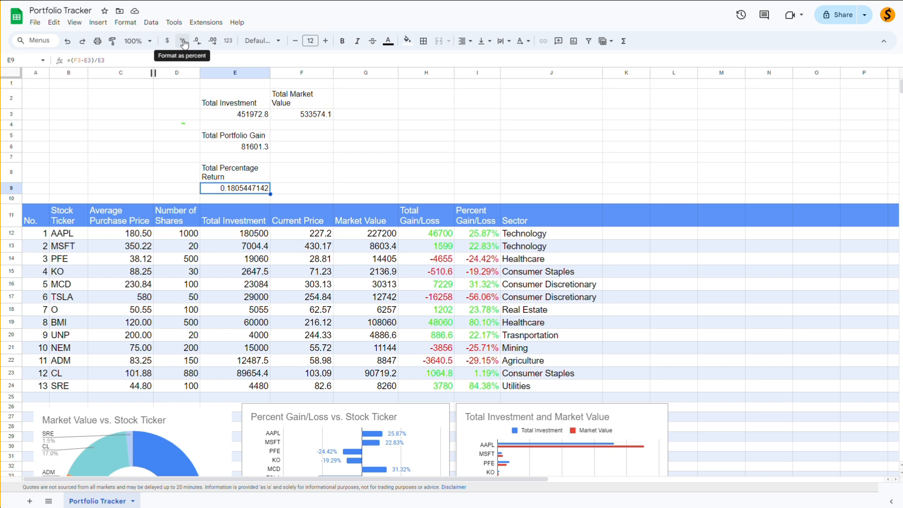
{"action": "left_click", "coordinate": [183, 41]}
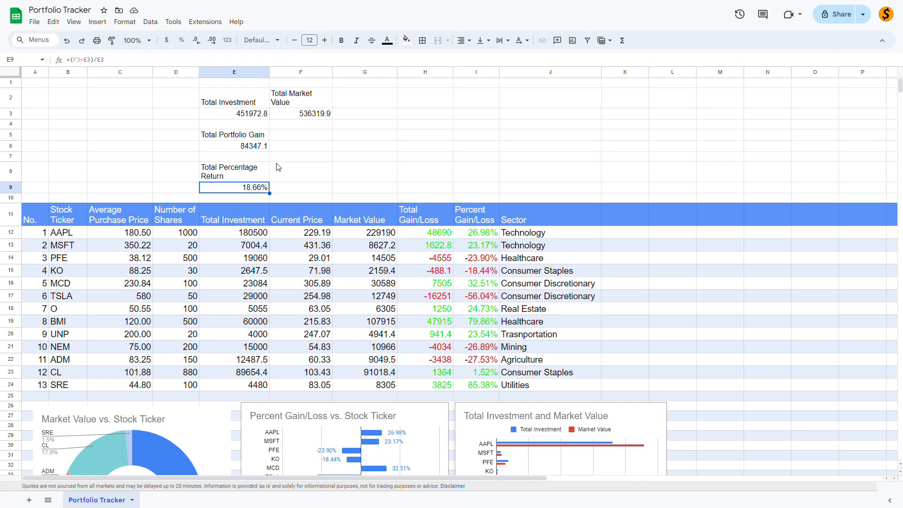
Give the four summary labels in E2, F2, E5 and E8 white text and a cornflower blue fill
{"action": "left_click", "coordinate": [237, 104]}
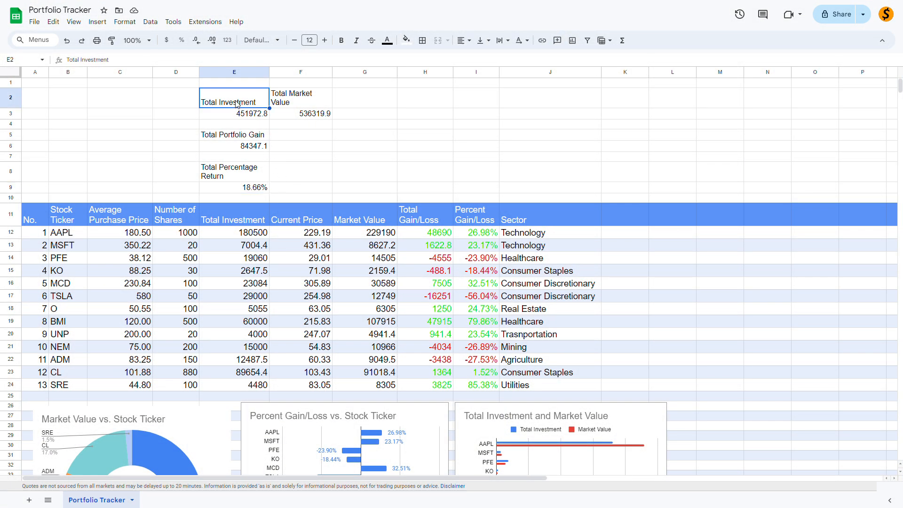
{"action": "left_click", "coordinate": [304, 101], "text": "shift"}
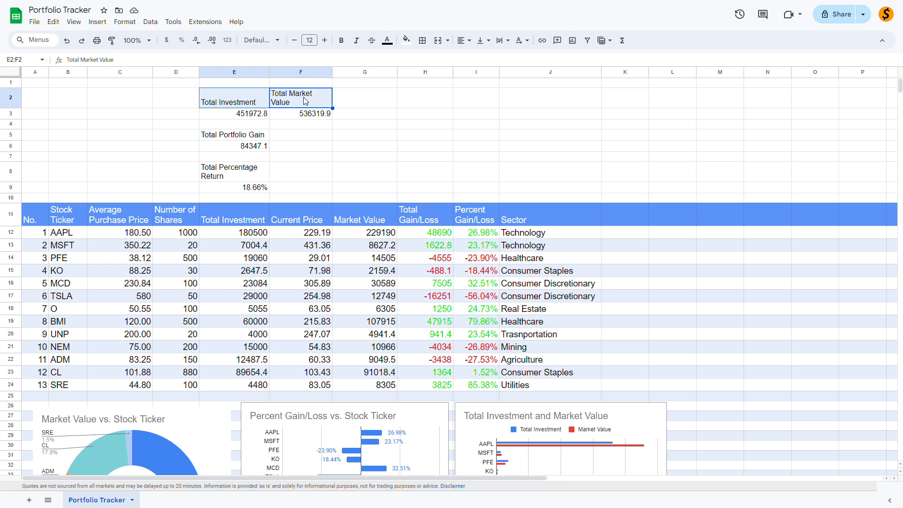
{"action": "left_click", "coordinate": [238, 136], "text": "ctrl"}
{"action": "left_click", "coordinate": [228, 175], "text": "ctrl"}
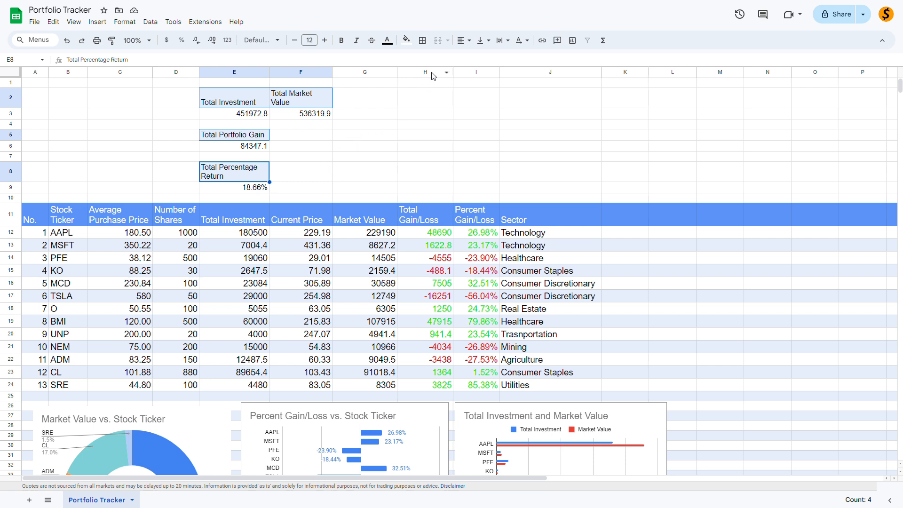
{"action": "left_click", "coordinate": [387, 42]}
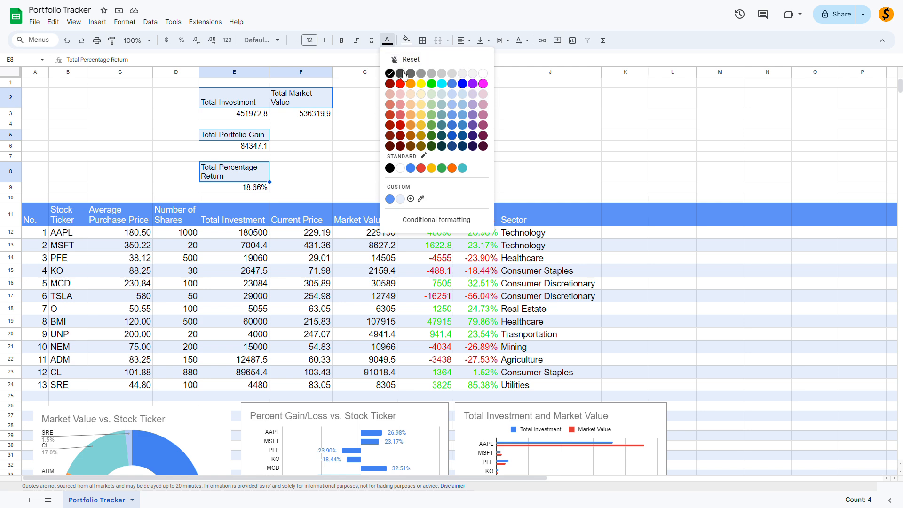
{"action": "left_click", "coordinate": [486, 74]}
{"action": "left_click", "coordinate": [407, 40]}
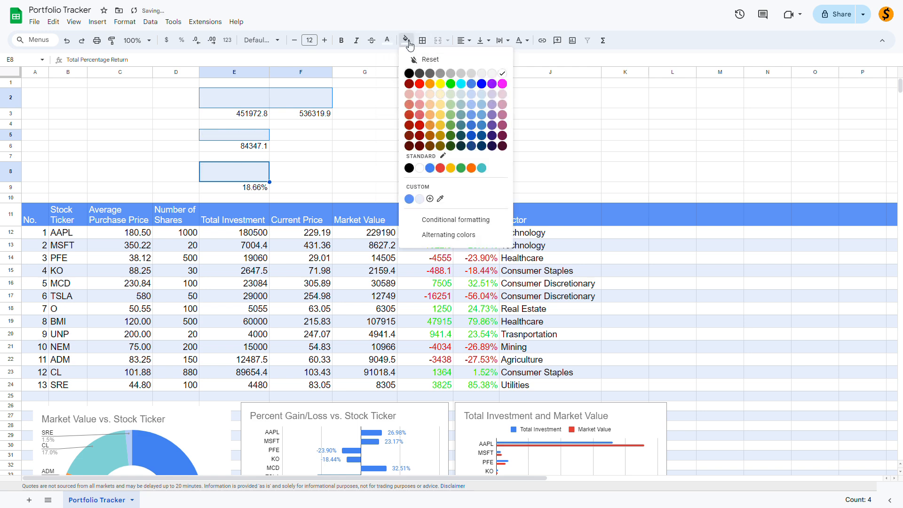
{"action": "left_click", "coordinate": [471, 84]}
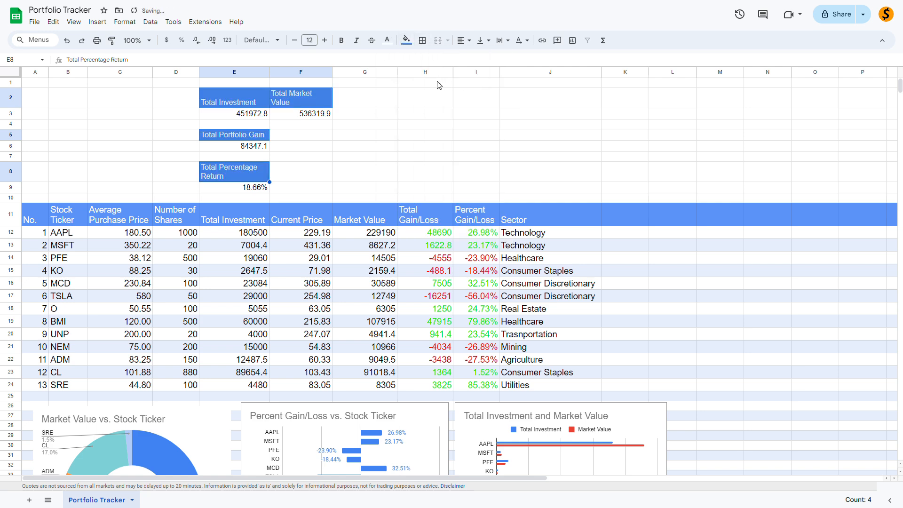
Set the font size of the four summary labels to 8
{"action": "left_click", "coordinate": [310, 40]}
{"action": "type", "text": "8"}
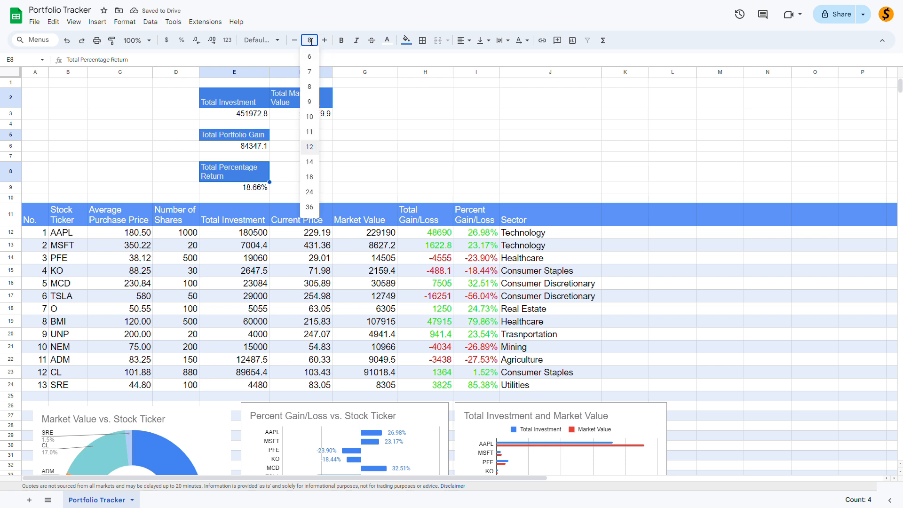
{"action": "key", "text": "Return"}
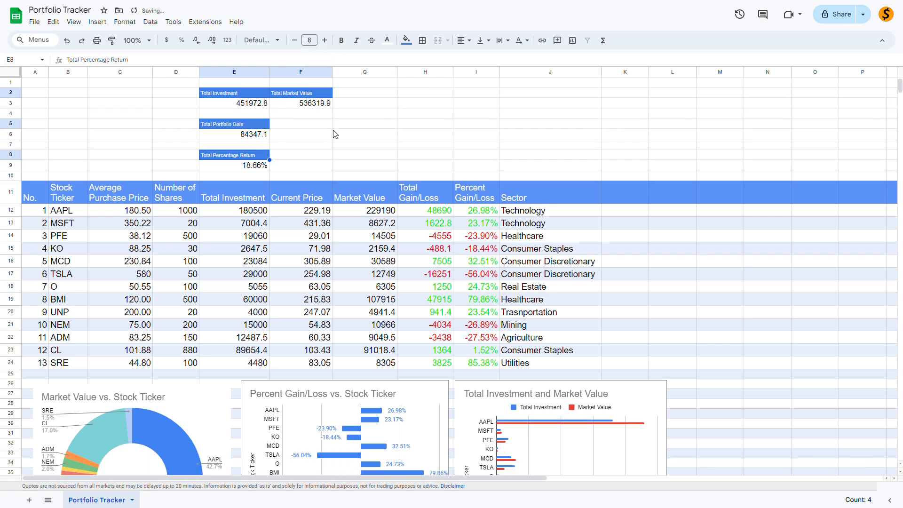
{"action": "left_click", "coordinate": [346, 137]}
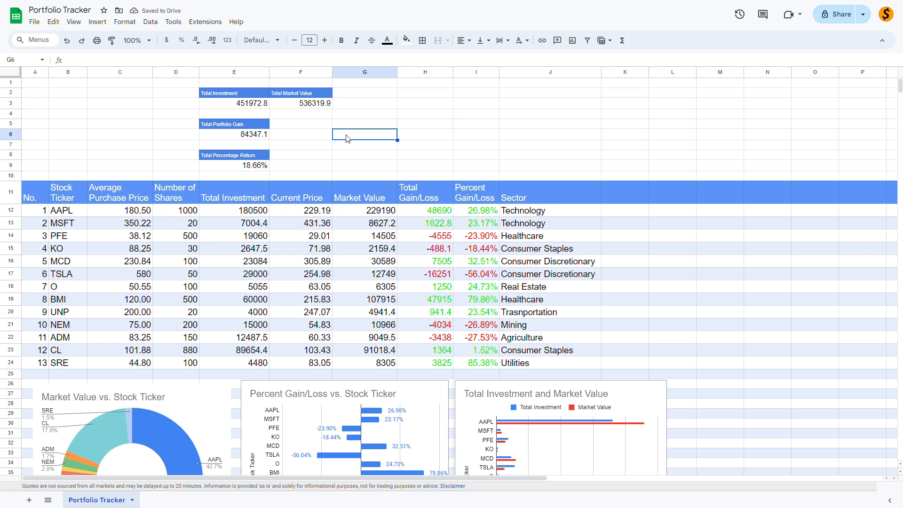
Format the Total Investment, Total Market Value and Total Portfolio Gain amounts as dollar currency without decimals
{"action": "left_click", "coordinate": [248, 104]}
{"action": "left_click", "coordinate": [299, 105], "text": "shift"}
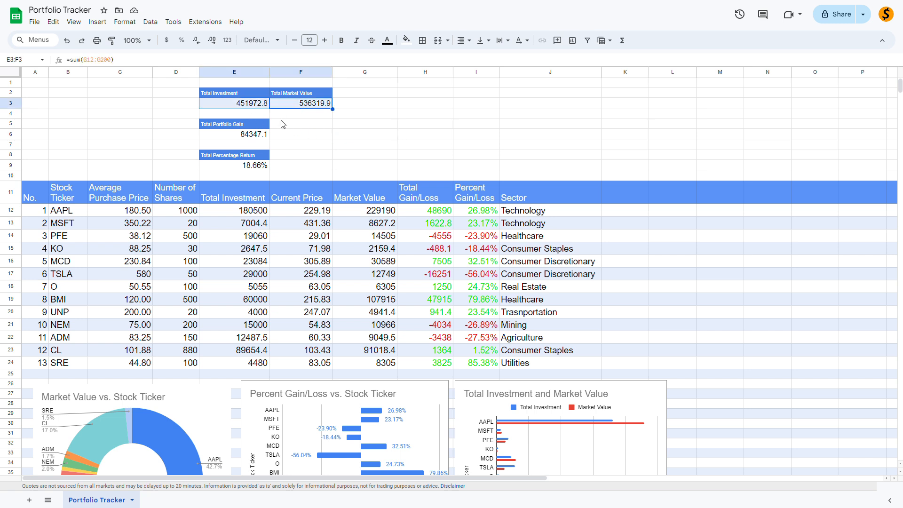
{"action": "left_click", "coordinate": [240, 135]}
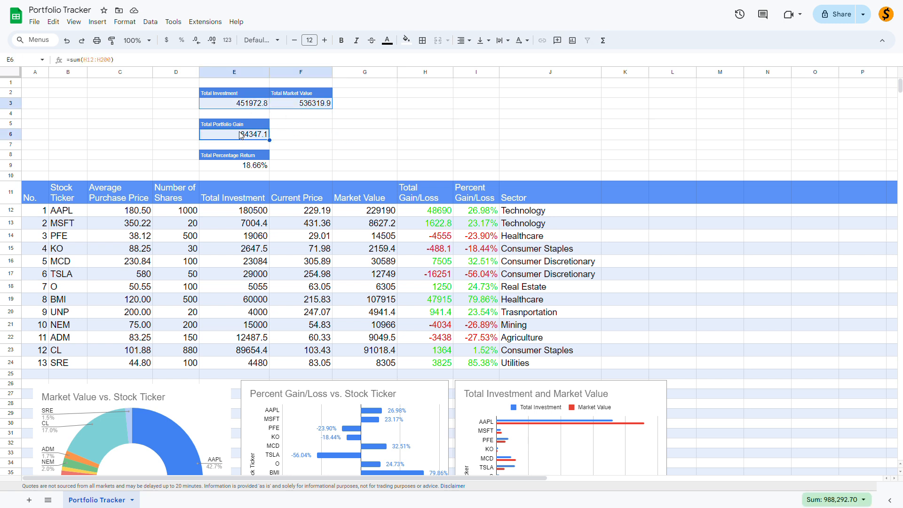
{"action": "left_click", "coordinate": [170, 41]}
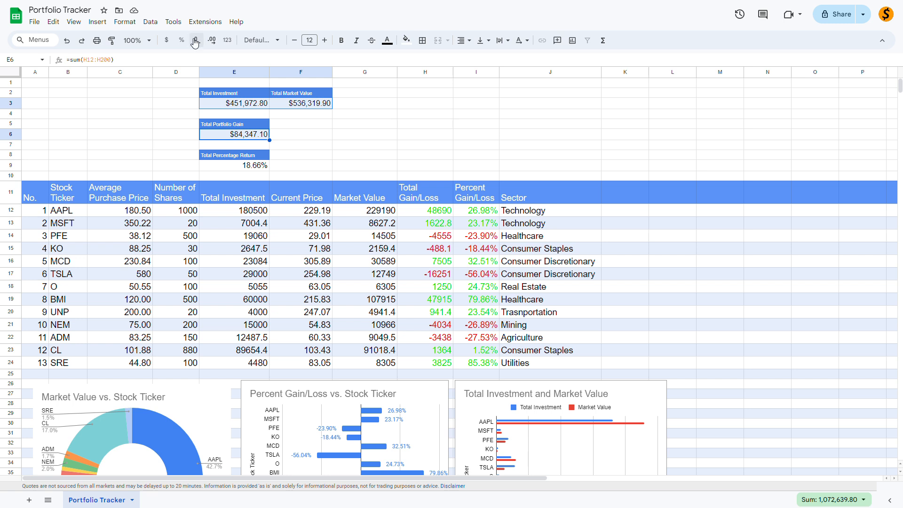
{"action": "left_click", "coordinate": [198, 43]}
{"action": "left_click", "coordinate": [198, 42]}
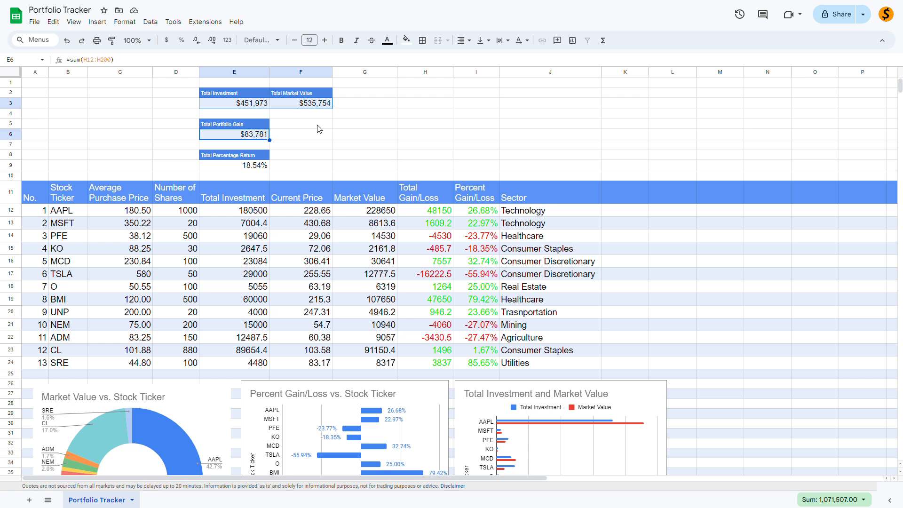
Add the percentage return in E9 to the selected summary amounts and center them all horizontally
{"action": "left_click", "coordinate": [263, 166]}
{"action": "left_click", "coordinate": [462, 40]}
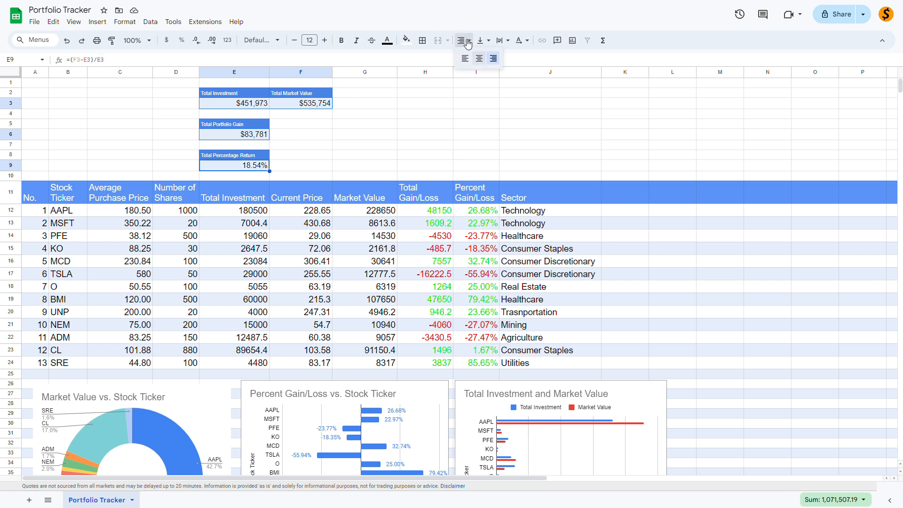
{"action": "left_click", "coordinate": [479, 62]}
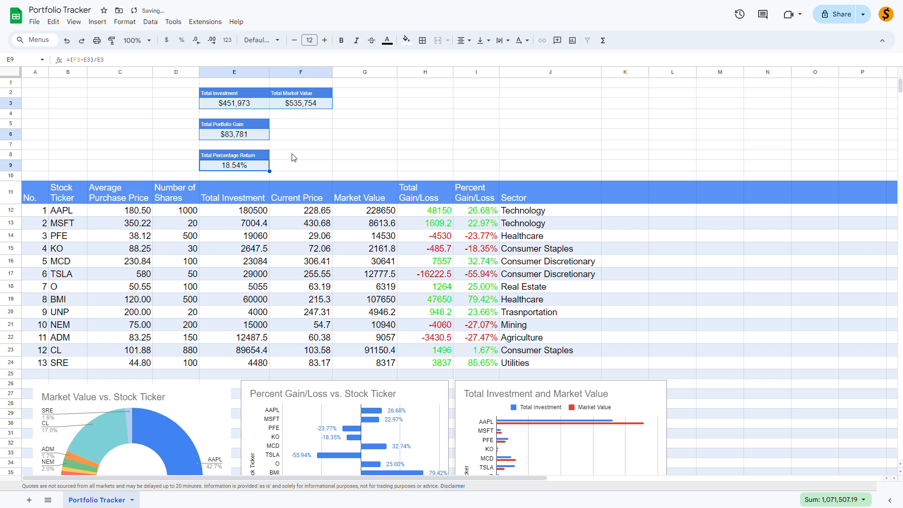
Make the Total Portfolio Gain value in E6 and the Total Percentage Return value in E9 bold
{"action": "left_click", "coordinate": [254, 136]}
{"action": "left_click", "coordinate": [244, 168], "text": "ctrl"}
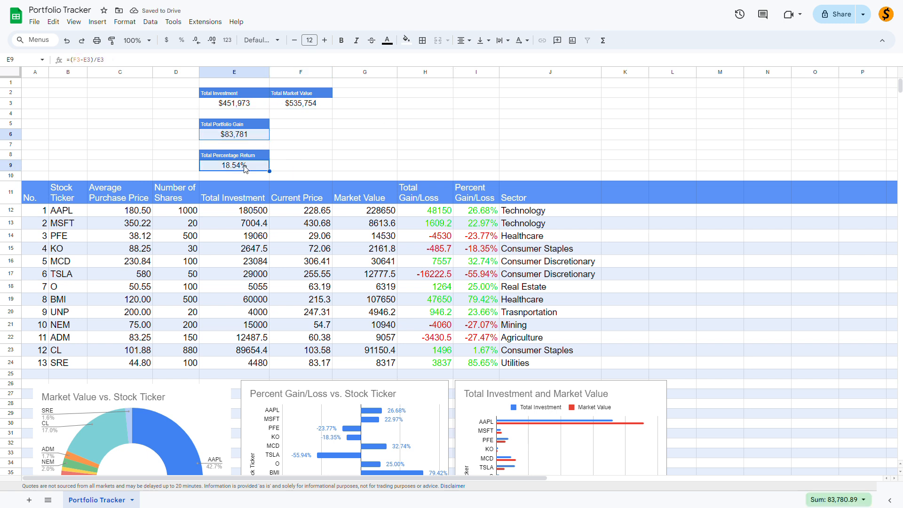
{"action": "key", "text": "ctrl+b"}
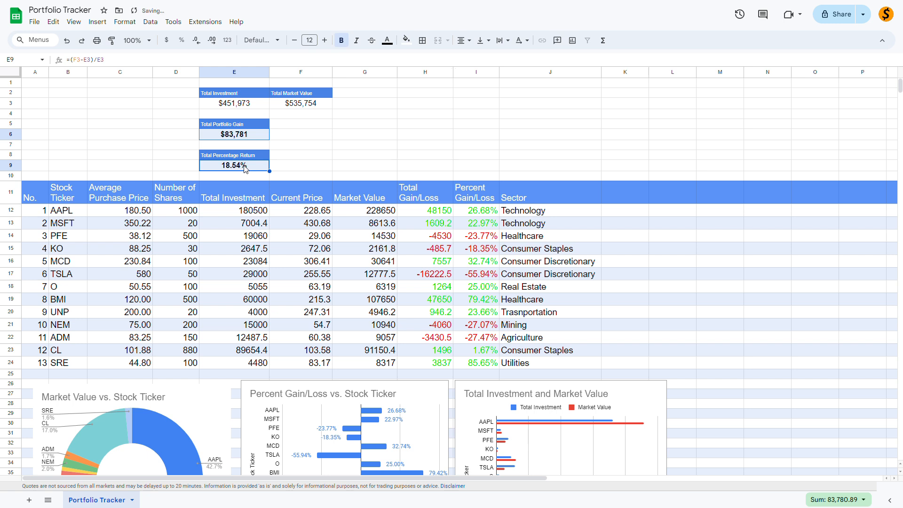
{"action": "left_click", "coordinate": [366, 140]}
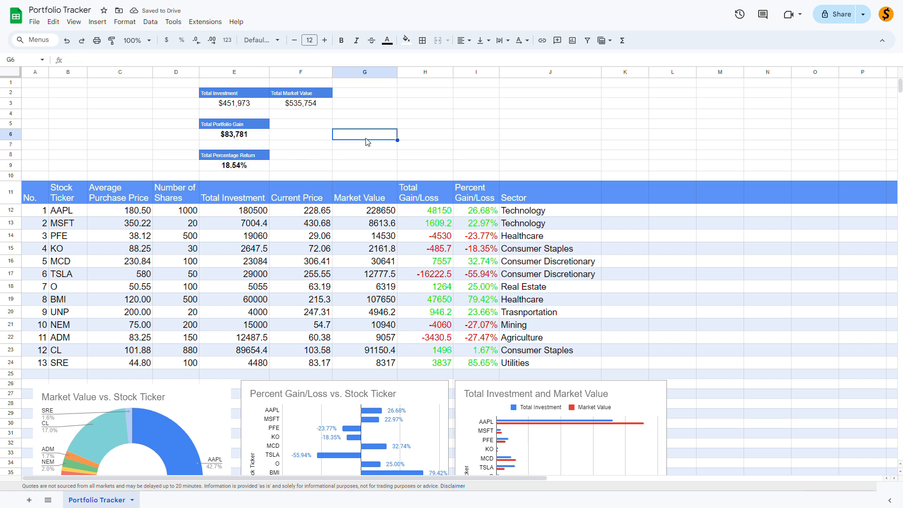
Merge the Total Portfolio Gain label across E5:F5 and its value across E6:F6
{"action": "left_click_drag", "start_coordinate": [242, 127], "coordinate": [275, 124]}
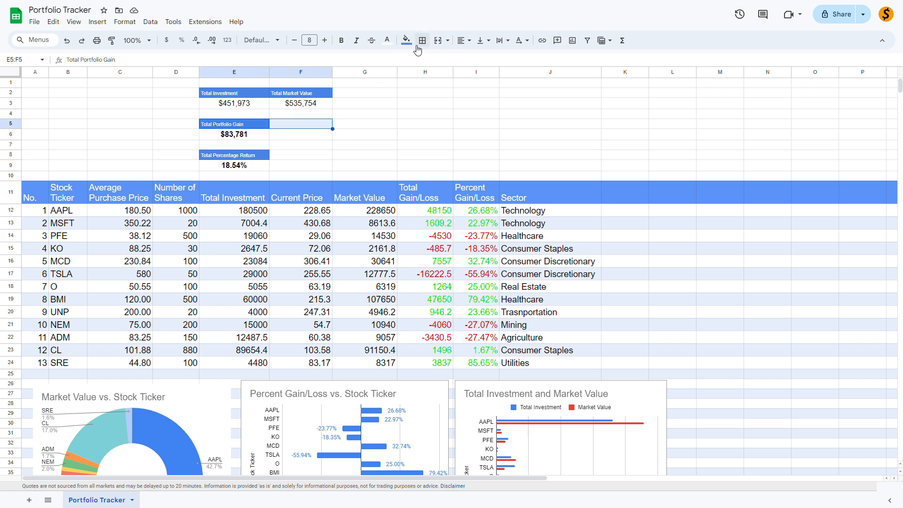
{"action": "left_click", "coordinate": [438, 40]}
{"action": "left_click_drag", "start_coordinate": [243, 136], "coordinate": [276, 138]}
{"action": "left_click", "coordinate": [446, 42]}
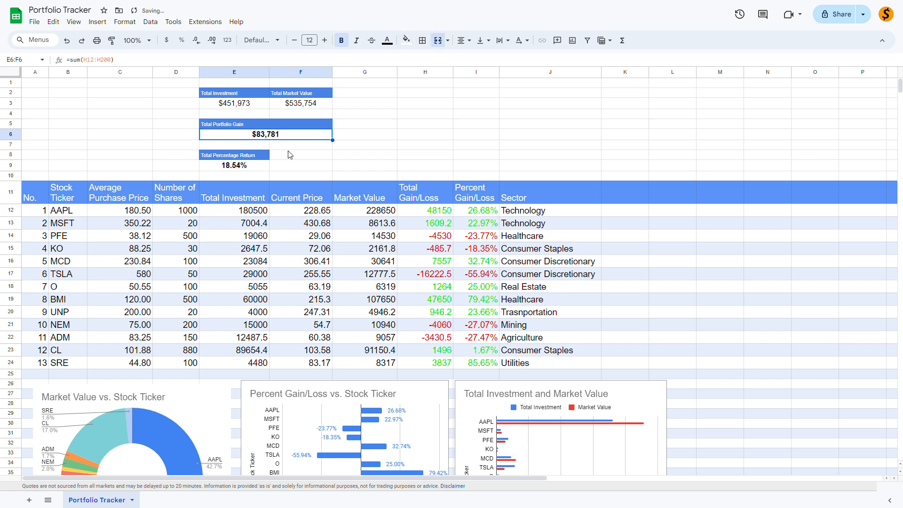
Merge the Total Percentage Return label across E8:F8 and its value across E9:F9
{"action": "mouse_move", "coordinate": [266, 159]}
{"action": "left_mouse_down"}
{"action": "mouse_move", "coordinate": [278, 160]}
{"action": "mouse_move", "coordinate": [252, 170]}
{"action": "mouse_move", "coordinate": [277, 171]}
{"action": "left_mouse_up"}
{"action": "left_click", "coordinate": [438, 40]}
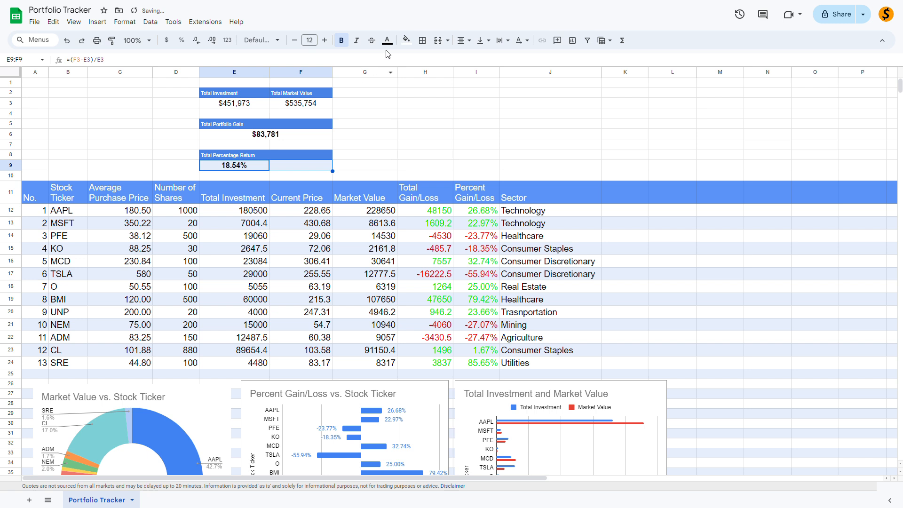
{"action": "left_click", "coordinate": [437, 40]}
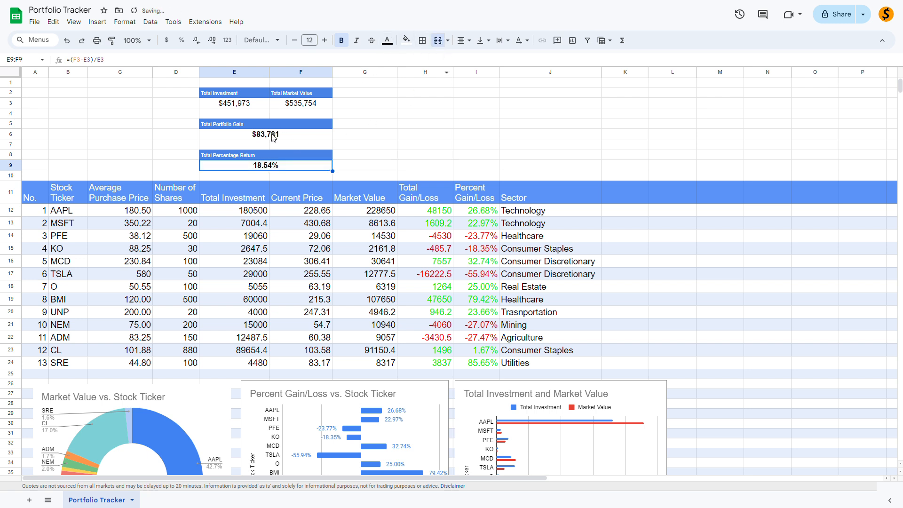
Set the font size of the Total Portfolio Gain and Total Percentage Return values to 16
{"action": "left_click", "coordinate": [275, 136]}
{"action": "left_click", "coordinate": [262, 171], "text": "ctrl"}
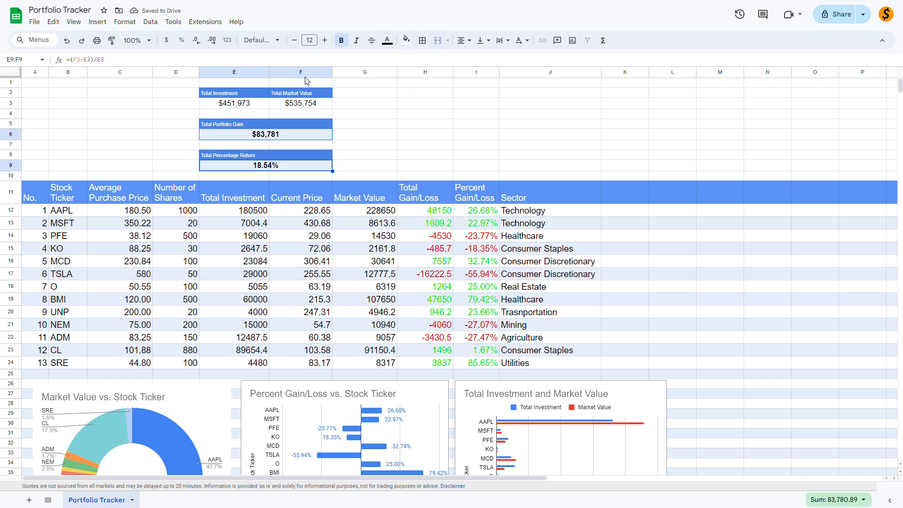
{"action": "left_click", "coordinate": [310, 41]}
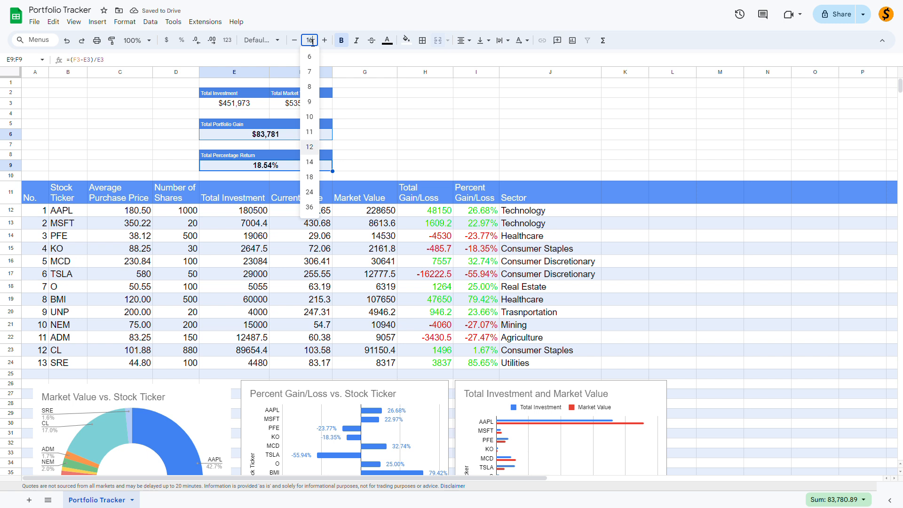
{"action": "type", "text": "16"}
{"action": "key", "text": "Return"}
{"action": "left_click", "coordinate": [381, 137]}
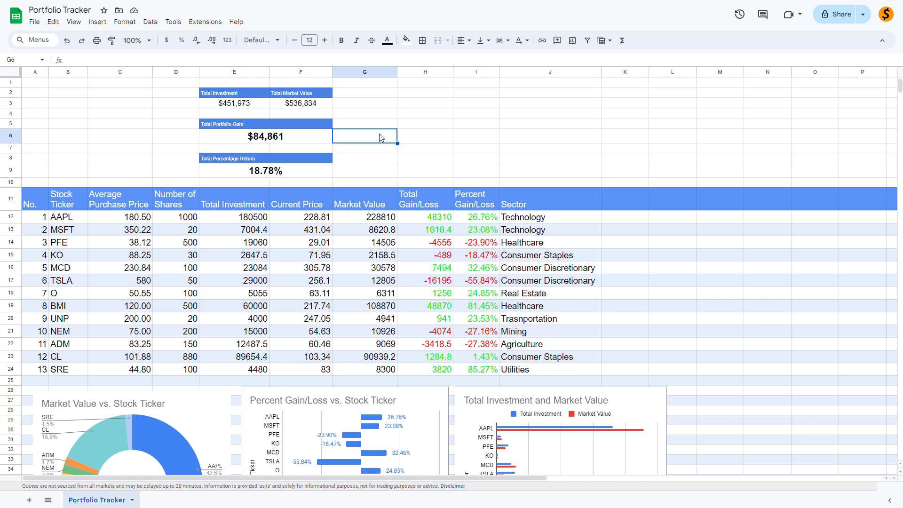
Create a conditional formatting rule for E6:F6 and E9:F9 that applies when the value is greater than 0
{"action": "left_click", "coordinate": [290, 139]}
{"action": "left_click", "coordinate": [286, 175], "text": "ctrl"}
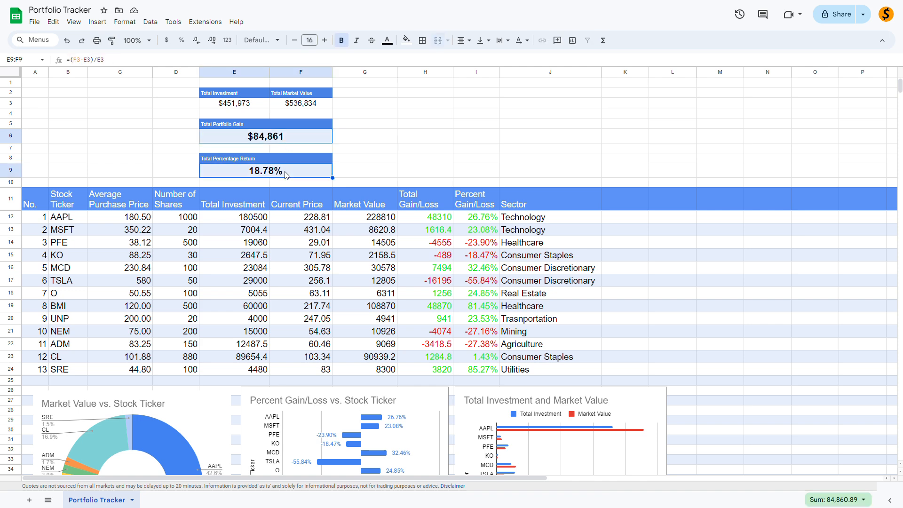
{"action": "right_click", "coordinate": [285, 175]}
{"action": "mouse_move", "coordinate": [357, 374]}
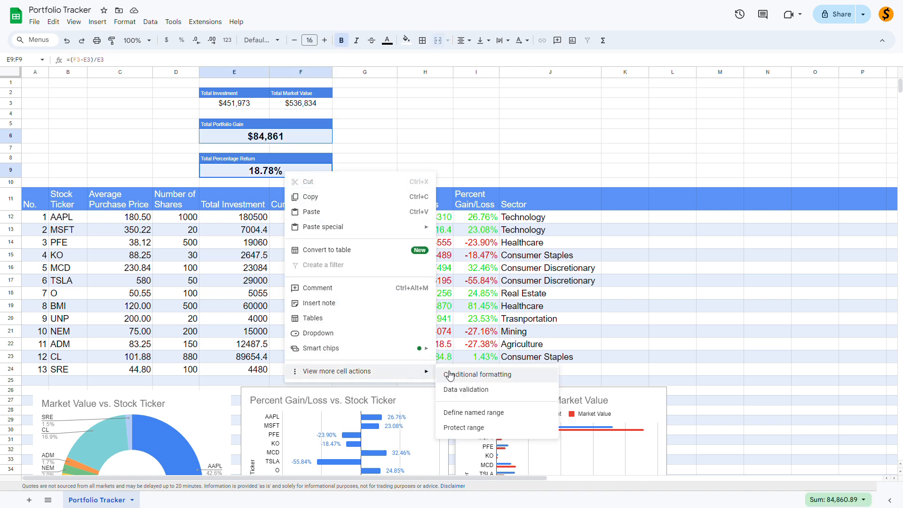
{"action": "left_click", "coordinate": [471, 374]}
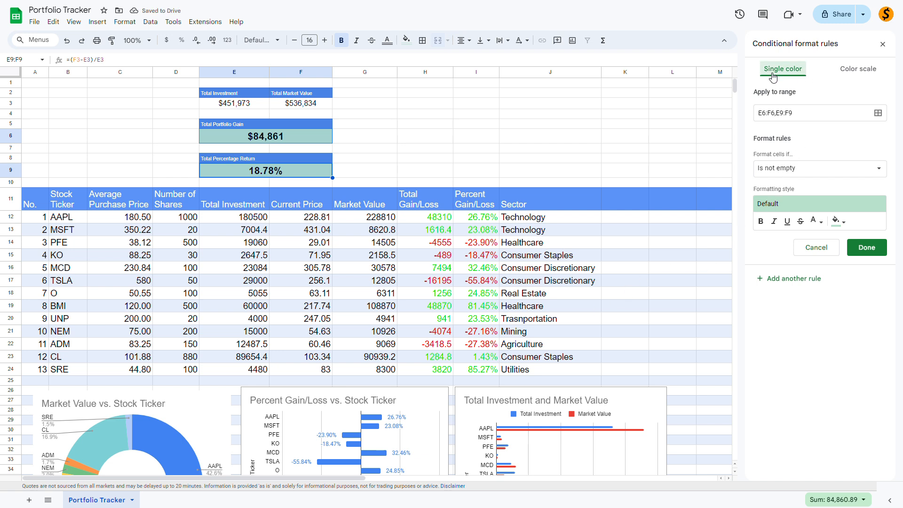
{"action": "left_click", "coordinate": [806, 170]}
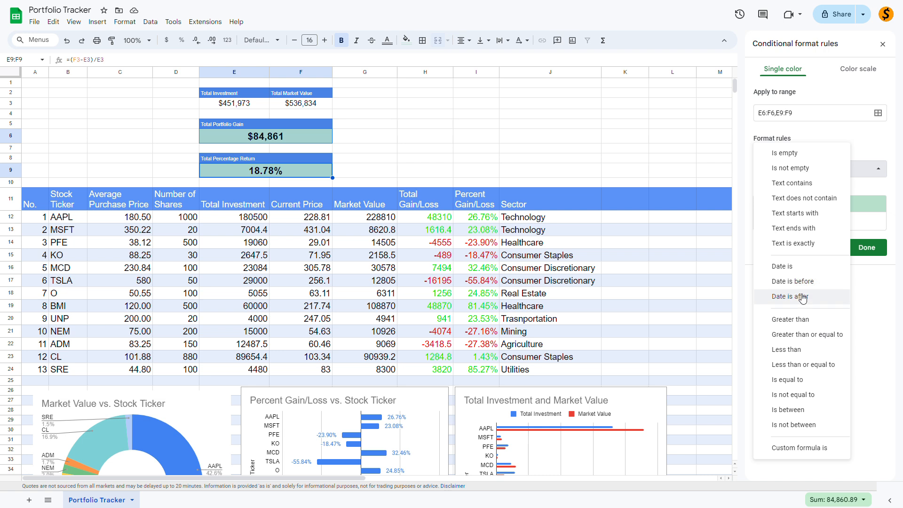
{"action": "left_click", "coordinate": [800, 319]}
{"action": "left_click", "coordinate": [796, 194]}
{"action": "type", "text": "0"}
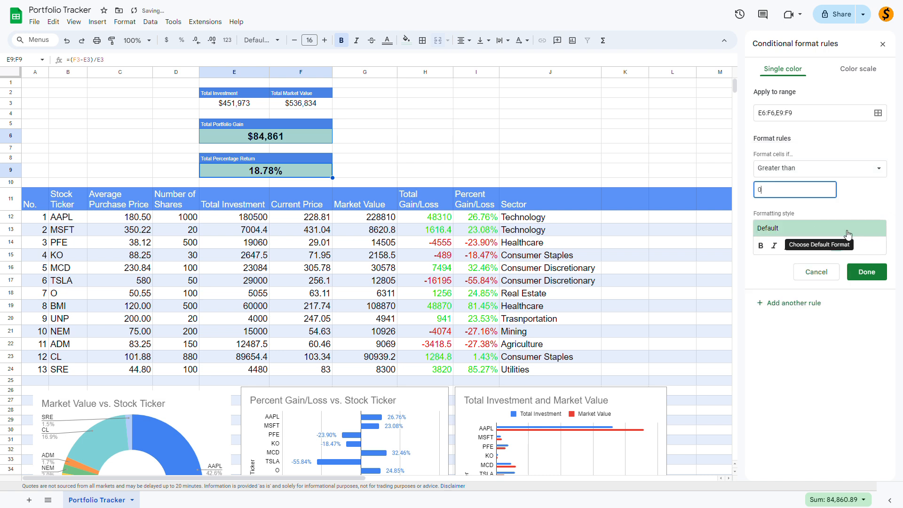
Give the greater-than-0 rule a white fill and green text, and save it
{"action": "left_click", "coordinate": [851, 229]}
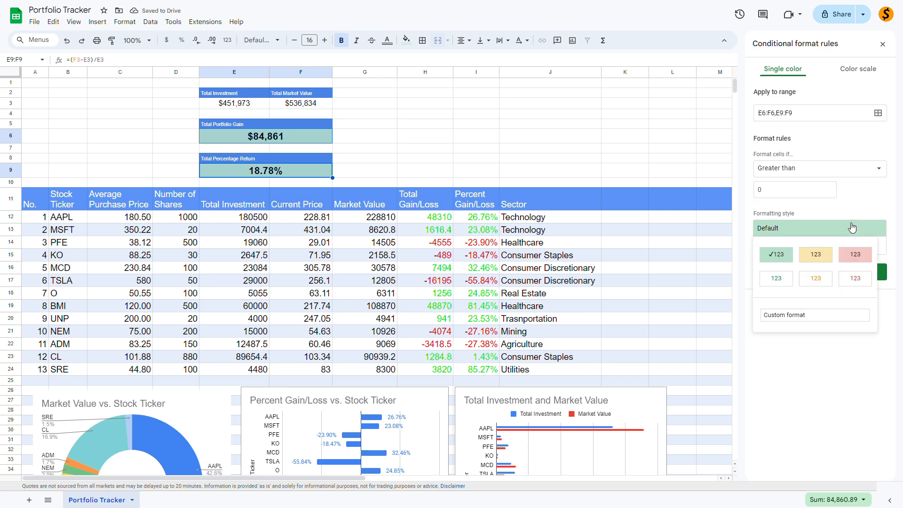
{"action": "left_click", "coordinate": [853, 228]}
{"action": "left_click", "coordinate": [837, 245]}
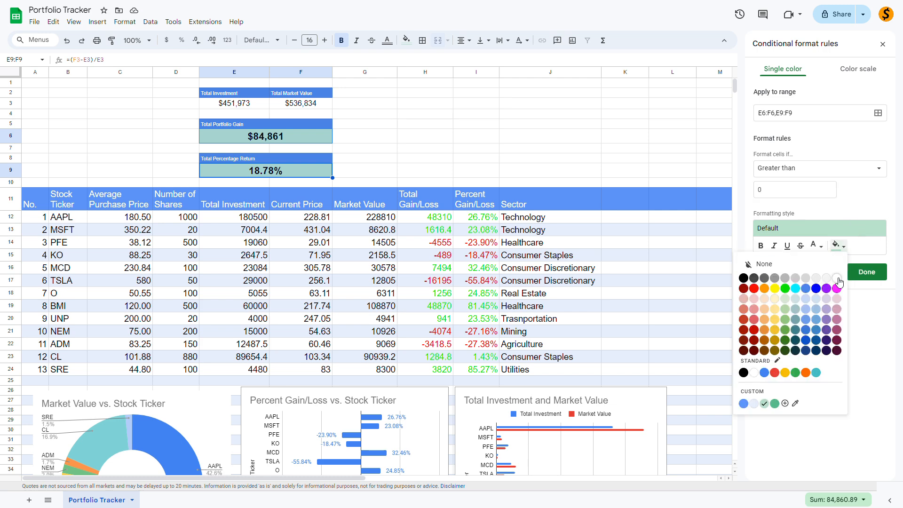
{"action": "left_click", "coordinate": [837, 279]}
{"action": "left_click", "coordinate": [817, 245]}
{"action": "left_click", "coordinate": [763, 289]}
{"action": "left_click", "coordinate": [866, 272]}
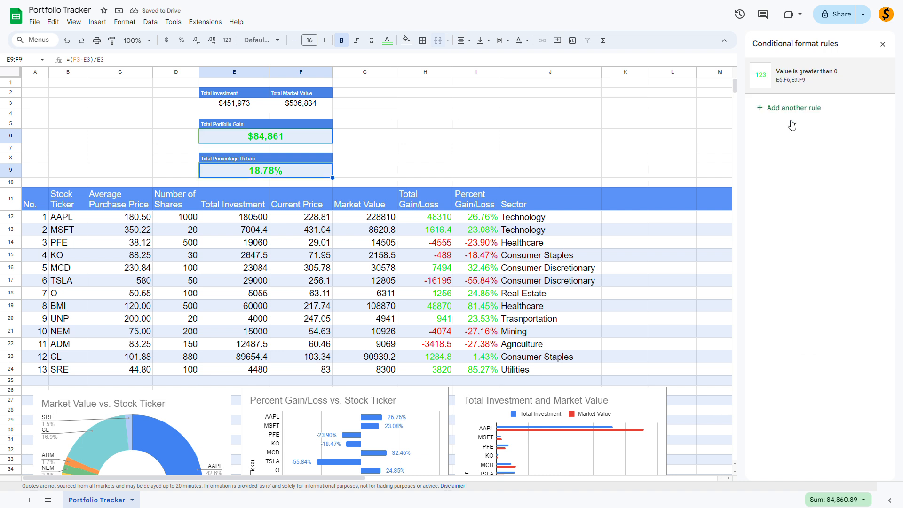
Add a second conditional formatting rule for E6:F6 and E9:F9 that applies when the value is less than 0
{"action": "left_click", "coordinate": [799, 110]}
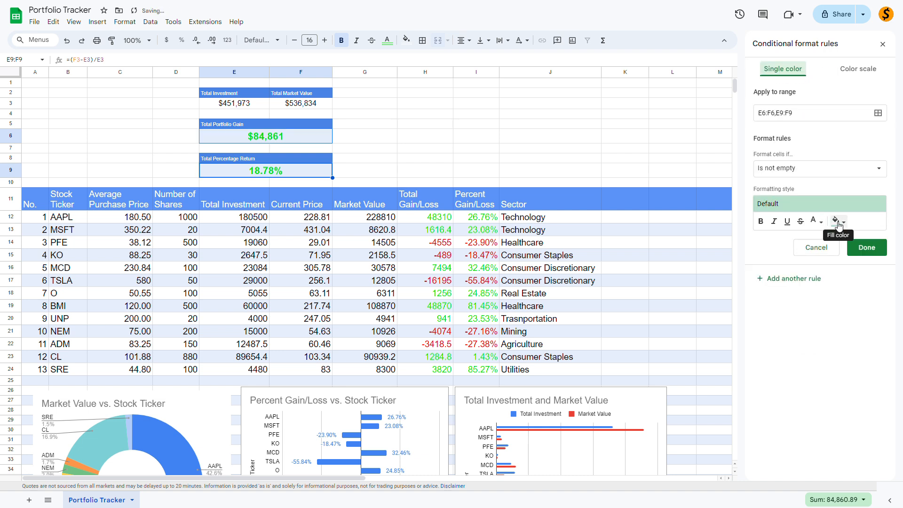
{"action": "left_click", "coordinate": [808, 170]}
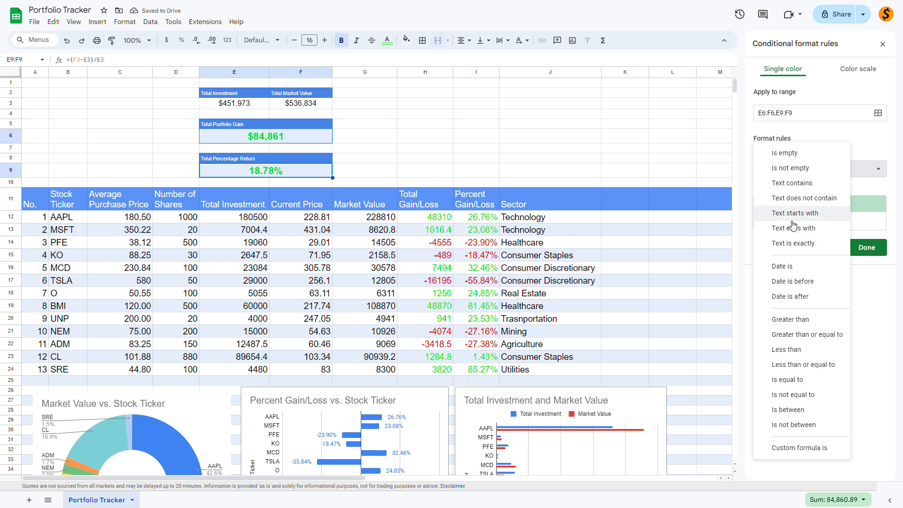
{"action": "left_click", "coordinate": [794, 350]}
{"action": "left_click", "coordinate": [794, 194]}
{"action": "type", "text": "0"}
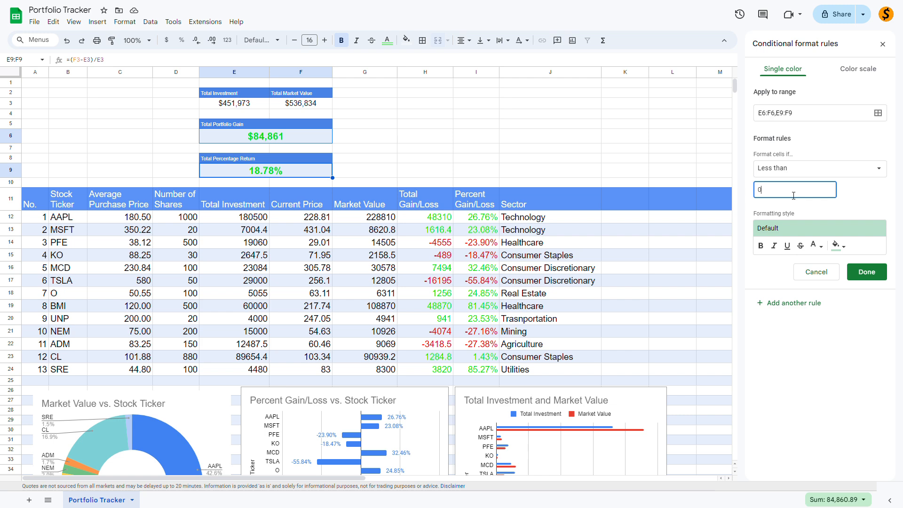
Give the less-than-0 rule a white fill and red text, save it and close the conditional formatting rules
{"action": "left_click", "coordinate": [862, 229]}
{"action": "left_click", "coordinate": [847, 231]}
{"action": "left_click", "coordinate": [838, 246]}
{"action": "left_click", "coordinate": [836, 278]}
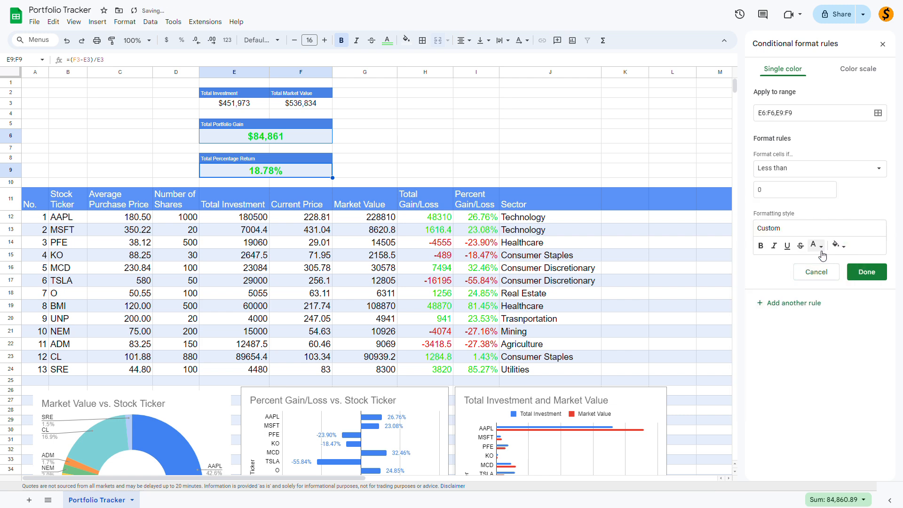
{"action": "left_click", "coordinate": [815, 245]}
{"action": "left_click", "coordinate": [731, 288]}
{"action": "left_click", "coordinate": [866, 272]}
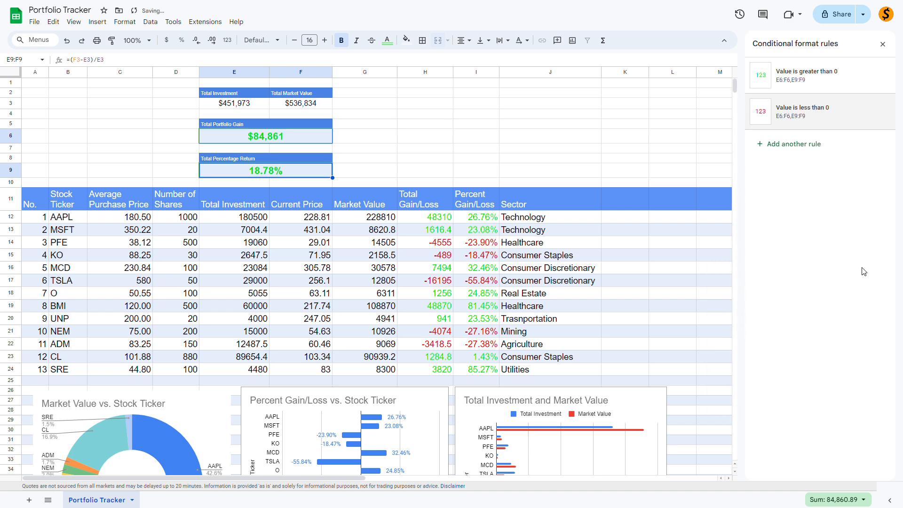
{"action": "left_click", "coordinate": [883, 43]}
{"action": "left_click", "coordinate": [375, 139]}
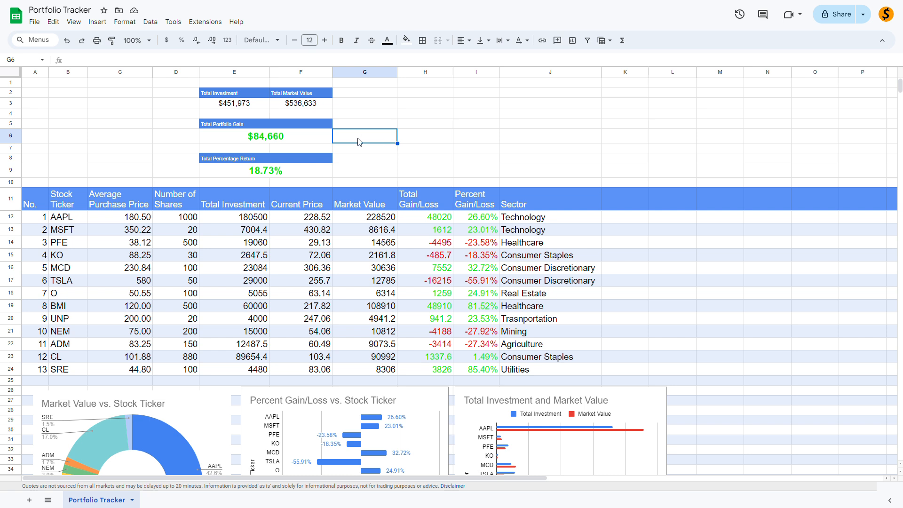
Apply all borders to the summary label and value cells in E2:F3, E5:F6 and E8:F9
{"action": "left_click_drag", "start_coordinate": [231, 93], "coordinate": [287, 103]}
{"action": "left_click_drag", "start_coordinate": [241, 127], "coordinate": [236, 170], "text": "ctrl"}
{"action": "left_click", "coordinate": [423, 40]}
{"action": "left_click", "coordinate": [428, 61]}
{"action": "left_click", "coordinate": [389, 141]}
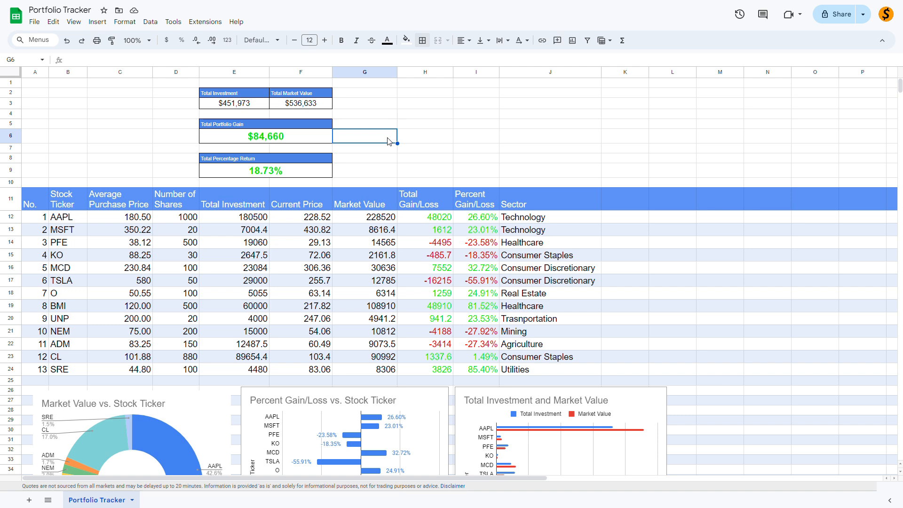
Move the Market Value vs. Stock Ticker chart above the table in columns A to D and shrink it to fit rows 2 to 9
{"action": "left_click_drag", "start_coordinate": [184, 407], "coordinate": [194, 100]}
{"action": "left_click_drag", "start_coordinate": [229, 261], "coordinate": [116, 93]}
{"action": "left_click_drag", "start_coordinate": [150, 132], "coordinate": [191, 132]}
{"action": "left_click_drag", "start_coordinate": [154, 95], "coordinate": [144, 96]}
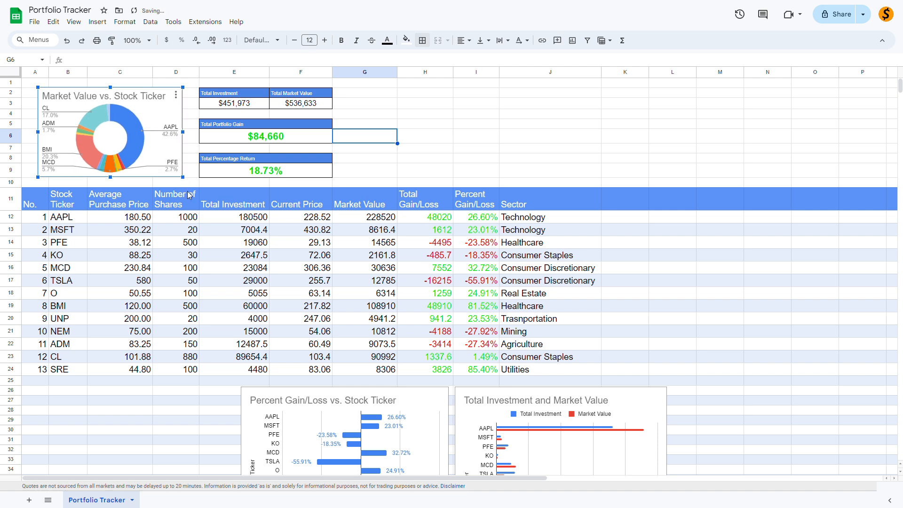
Move the Percent Gain/Loss vs. Stock Ticker chart beside the summary, starting in column G, and resize it to fit rows 2 to 9
{"action": "left_click", "coordinate": [304, 398]}
{"action": "scroll", "coordinate": [305, 399], "scroll_direction": "down", "scroll_amount": 3}
{"action": "left_click_drag", "start_coordinate": [417, 316], "coordinate": [472, 121]}
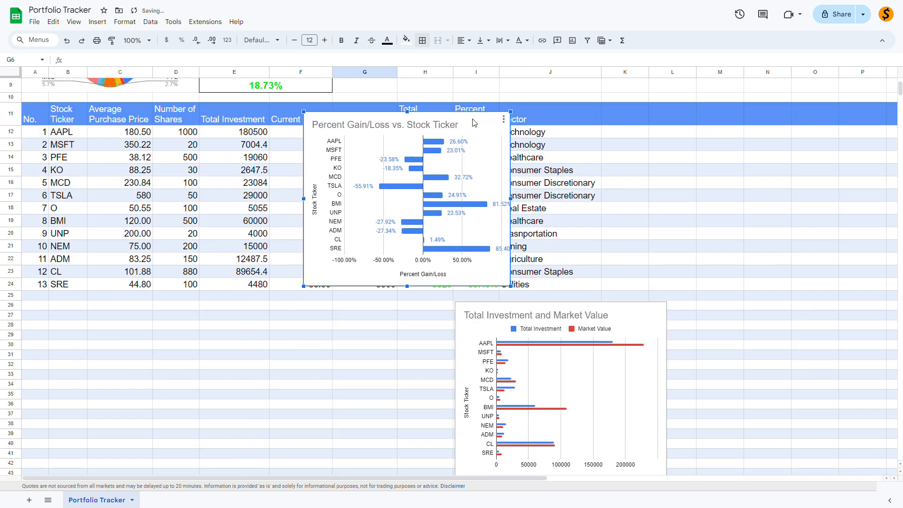
{"action": "scroll", "coordinate": [471, 123], "scroll_direction": "up", "scroll_amount": 2}
{"action": "left_click_drag", "start_coordinate": [448, 207], "coordinate": [487, 104]}
{"action": "left_click_drag", "start_coordinate": [440, 180], "coordinate": [441, 169]}
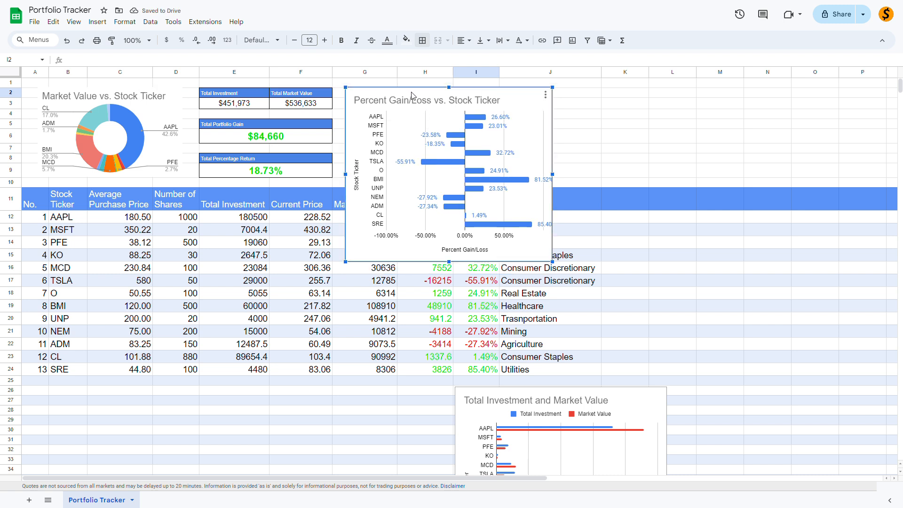
{"action": "left_click_drag", "start_coordinate": [553, 263], "coordinate": [452, 177]}
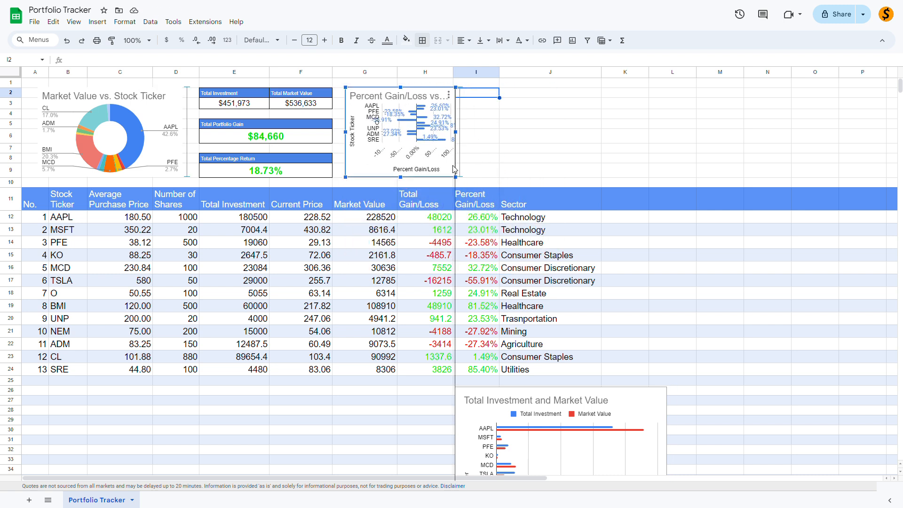
{"action": "left_click_drag", "start_coordinate": [457, 133], "coordinate": [513, 133]}
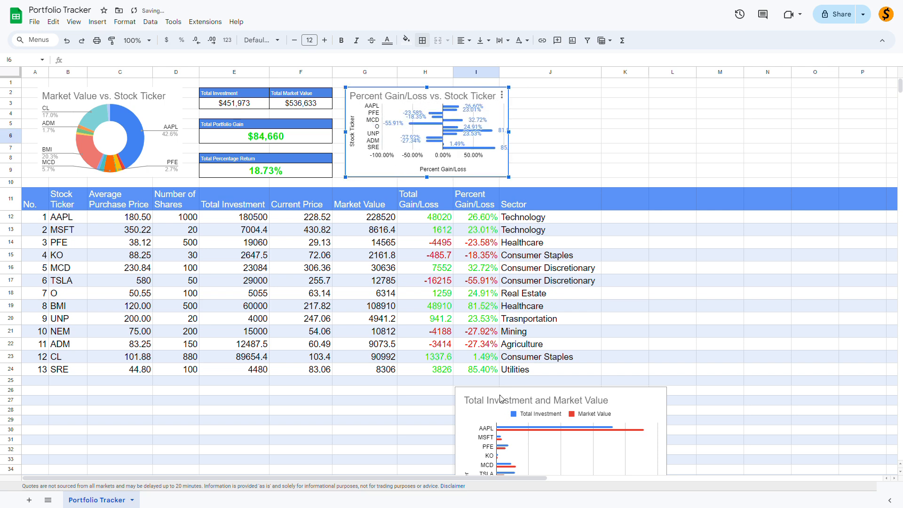
Move the Total Investment and Market Value chart above the table in columns J to L and resize it to fit rows 2 to 9
{"action": "scroll", "coordinate": [501, 399], "scroll_direction": "down", "scroll_amount": 2}
{"action": "left_click", "coordinate": [553, 338]}
{"action": "left_click_drag", "start_coordinate": [565, 297], "coordinate": [610, 95]}
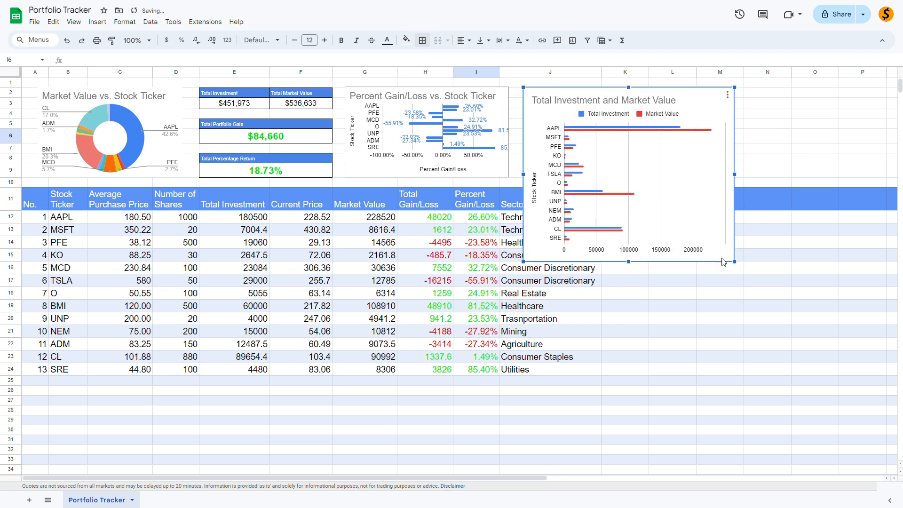
{"action": "left_click_drag", "start_coordinate": [735, 264], "coordinate": [641, 178]}
{"action": "left_click_drag", "start_coordinate": [641, 132], "coordinate": [690, 135]}
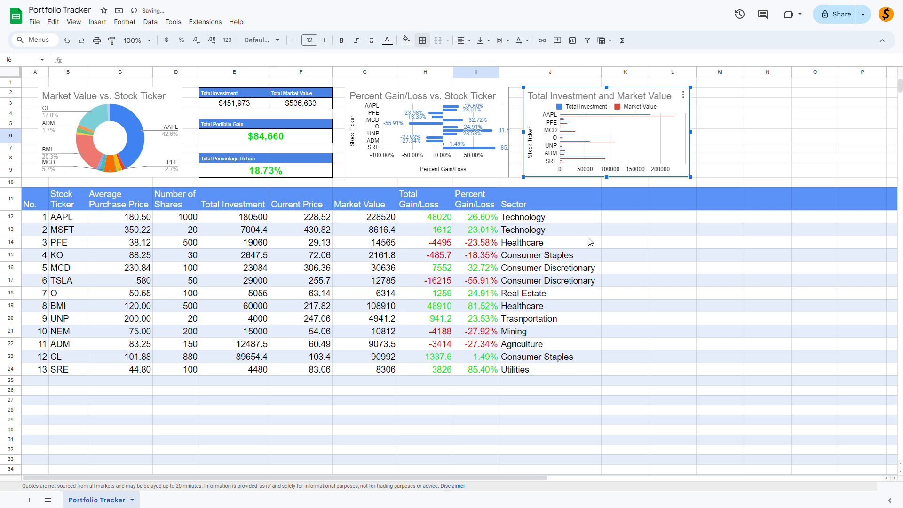
{"action": "left_click", "coordinate": [638, 322]}
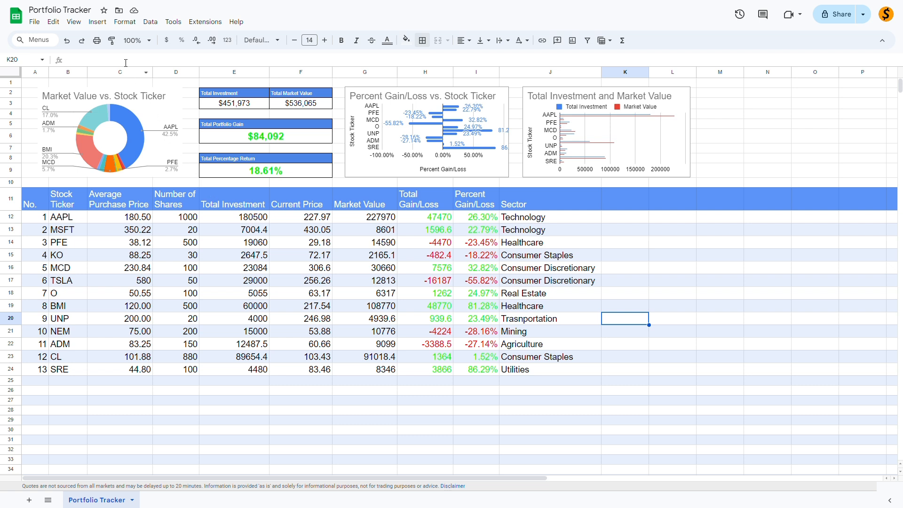
Hide the gridlines on the Portfolio Tracker sheet
{"action": "left_click", "coordinate": [79, 22]}
{"action": "mouse_move", "coordinate": [88, 36]}
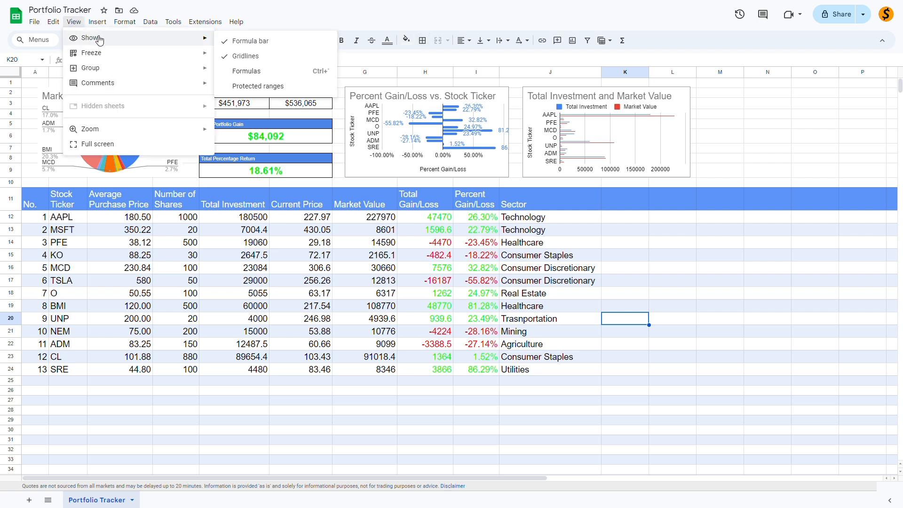
{"action": "left_click", "coordinate": [254, 57]}
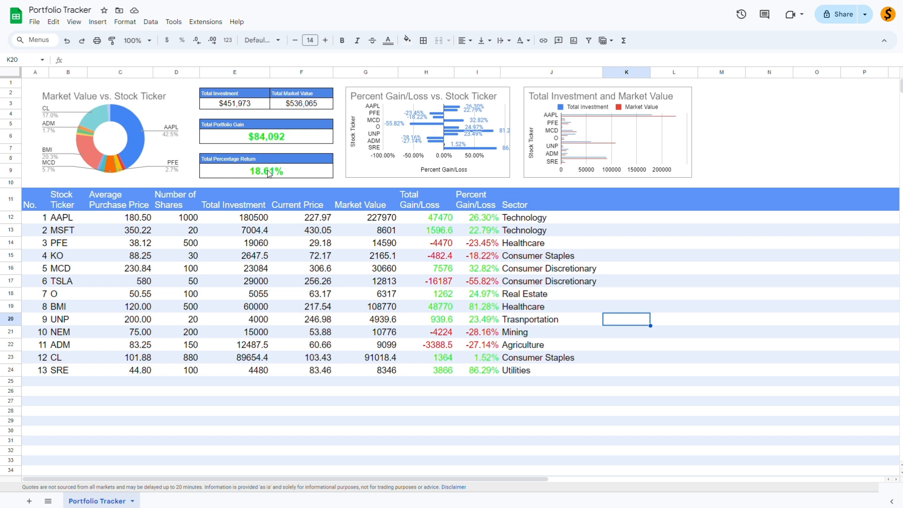
Review the three dashboard charts and the table's Stock Ticker, Total Investment, Market Value and Sector columns
{"action": "left_click", "coordinate": [152, 117]}
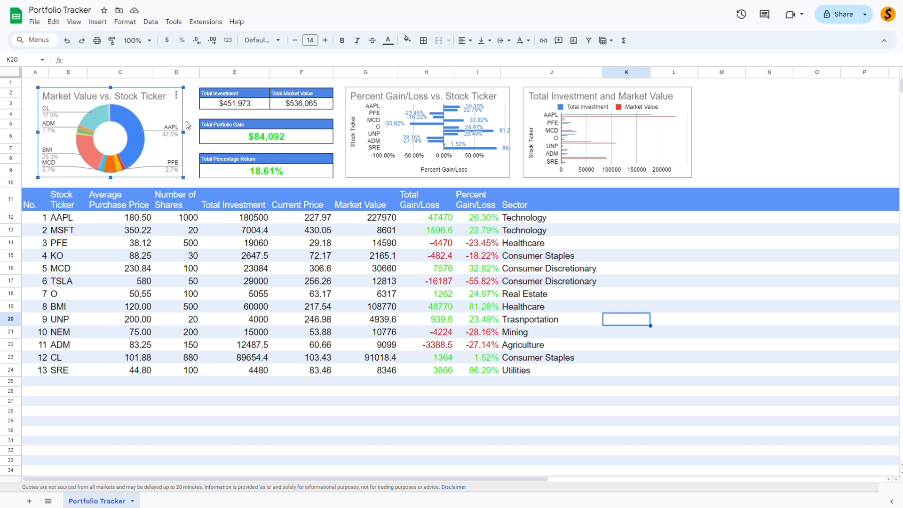
{"action": "left_click", "coordinate": [423, 103]}
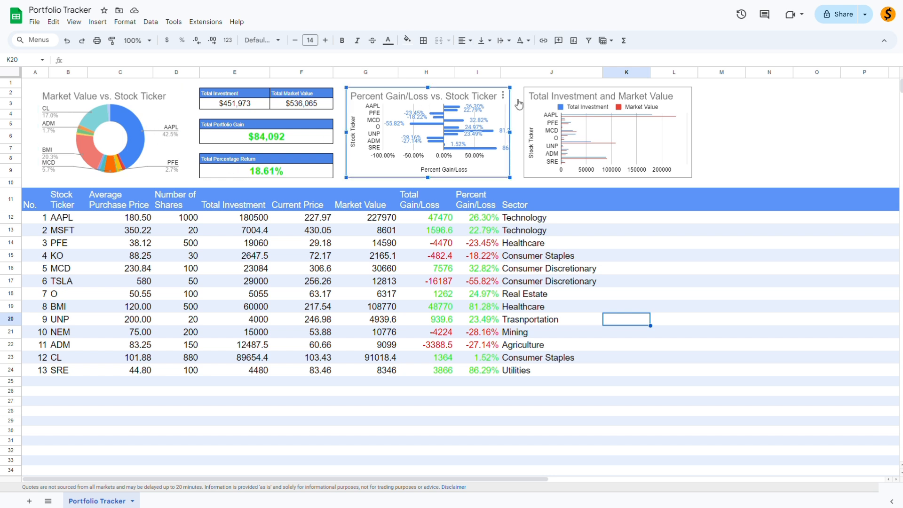
{"action": "left_click", "coordinate": [591, 100]}
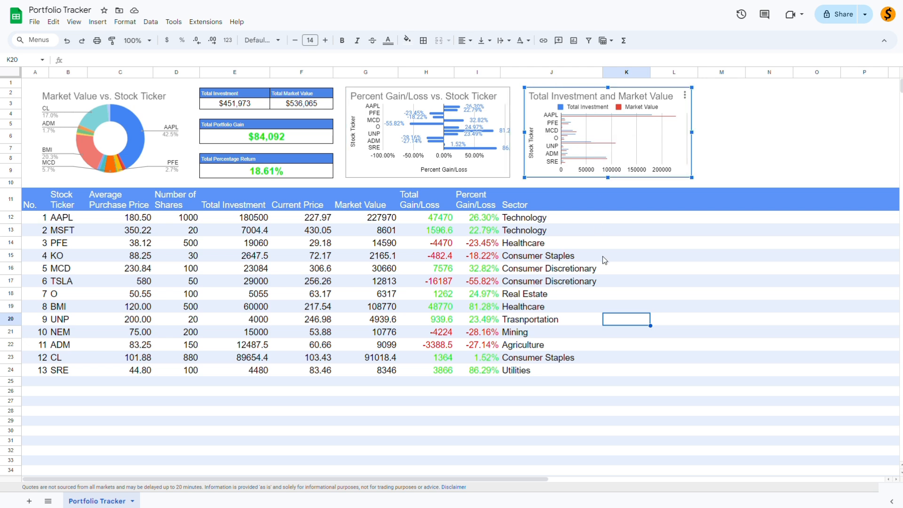
{"action": "left_click_drag", "start_coordinate": [60, 199], "coordinate": [63, 367]}
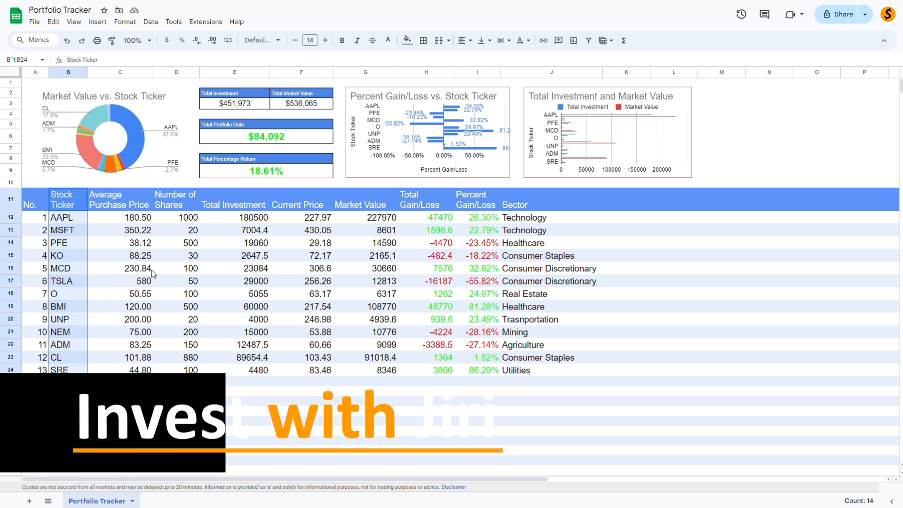
{"action": "left_click_drag", "start_coordinate": [234, 199], "coordinate": [238, 370]}
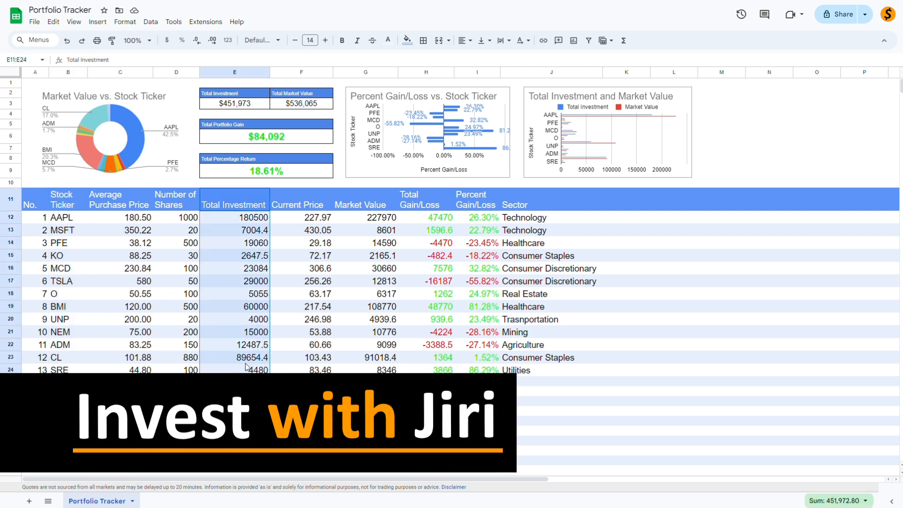
{"action": "left_click_drag", "start_coordinate": [379, 205], "coordinate": [391, 369]}
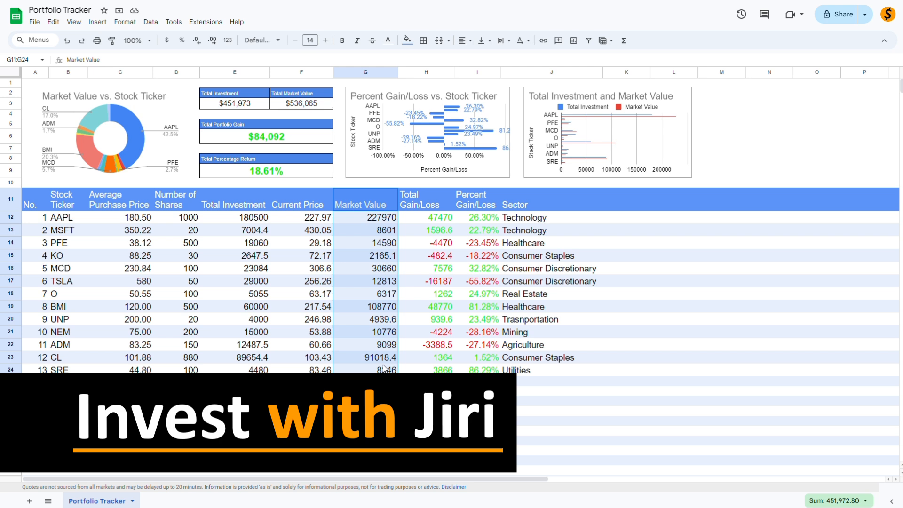
{"action": "left_click_drag", "start_coordinate": [517, 204], "coordinate": [531, 372]}
{"action": "left_click", "coordinate": [577, 412]}
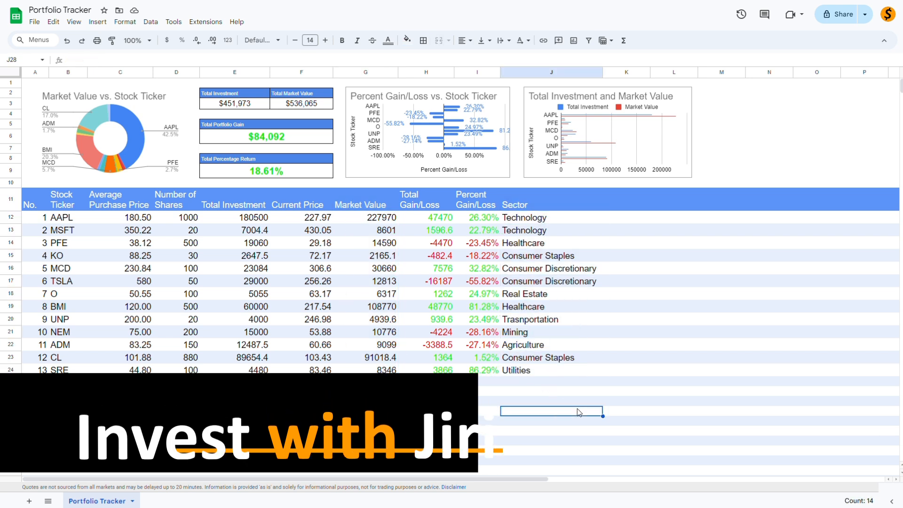